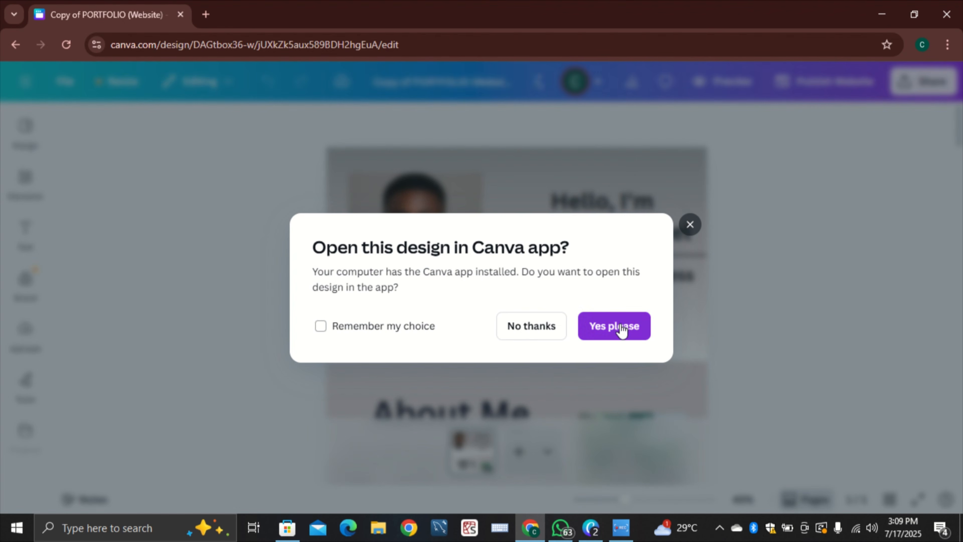
Decline opening the design in the Canva app and look over the portfolio page from the header to the Project #4 section
{"action": "left_click", "coordinate": [565, 326]}
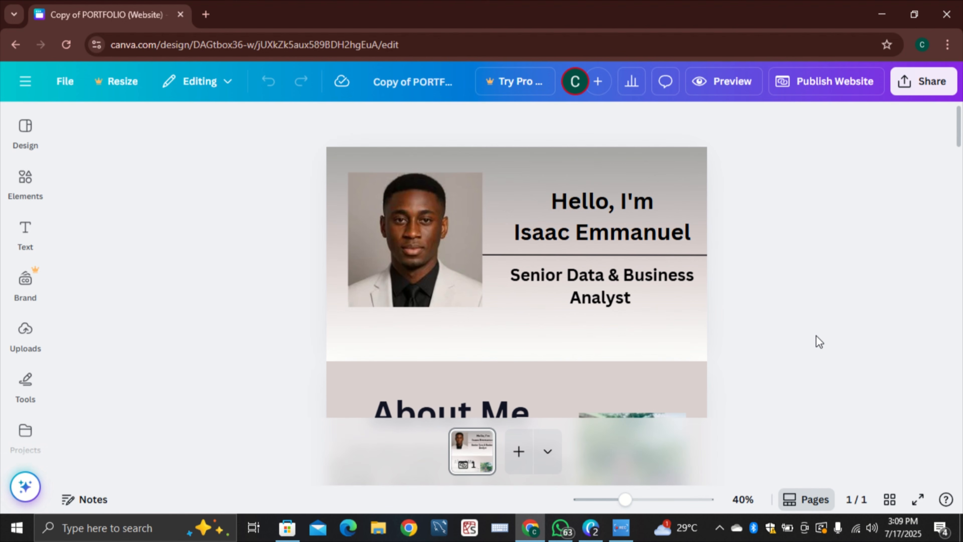
{"action": "scroll", "coordinate": [815, 335], "scroll_direction": "down", "scroll_amount": 3}
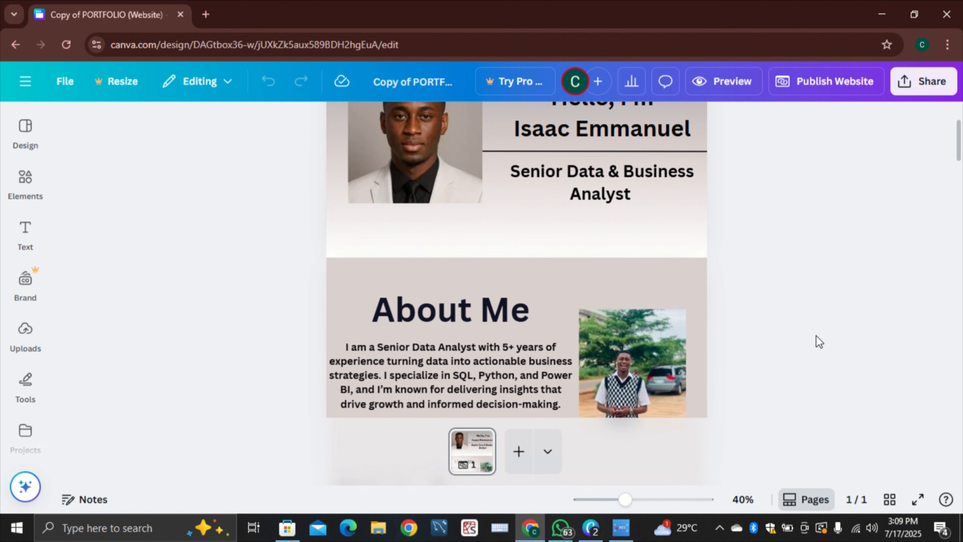
{"action": "scroll", "coordinate": [815, 335], "scroll_direction": "down", "scroll_amount": 10}
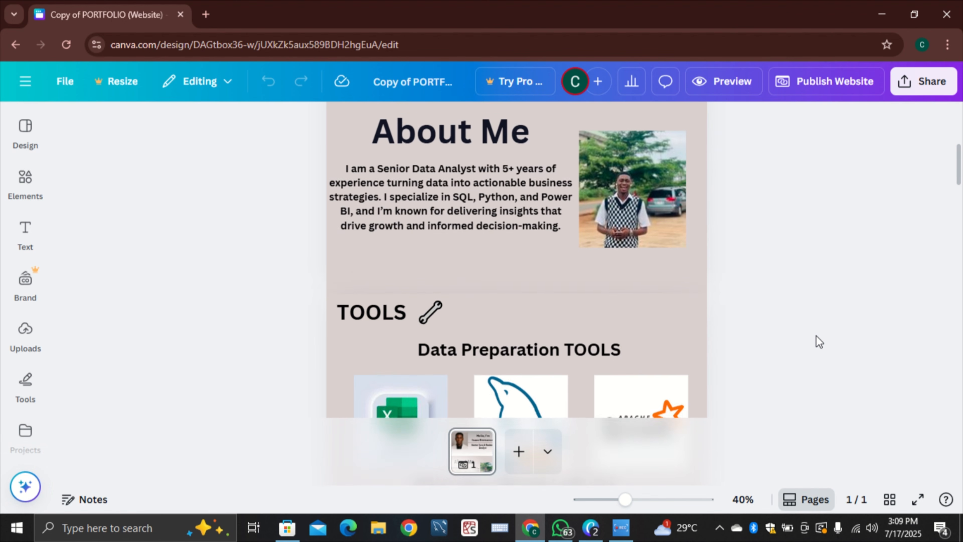
{"action": "scroll", "coordinate": [815, 332], "scroll_direction": "down", "scroll_amount": 12}
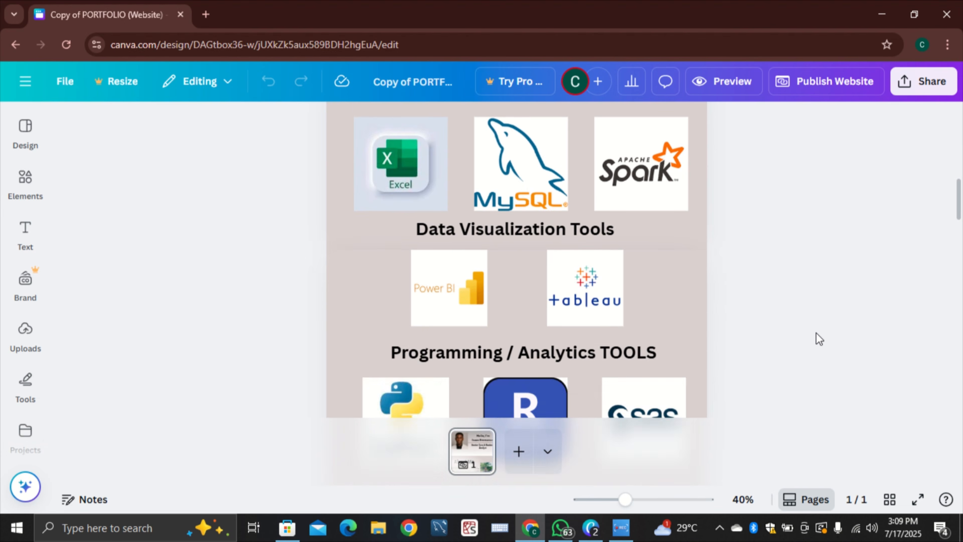
{"action": "scroll", "coordinate": [815, 333], "scroll_direction": "down", "scroll_amount": 15}
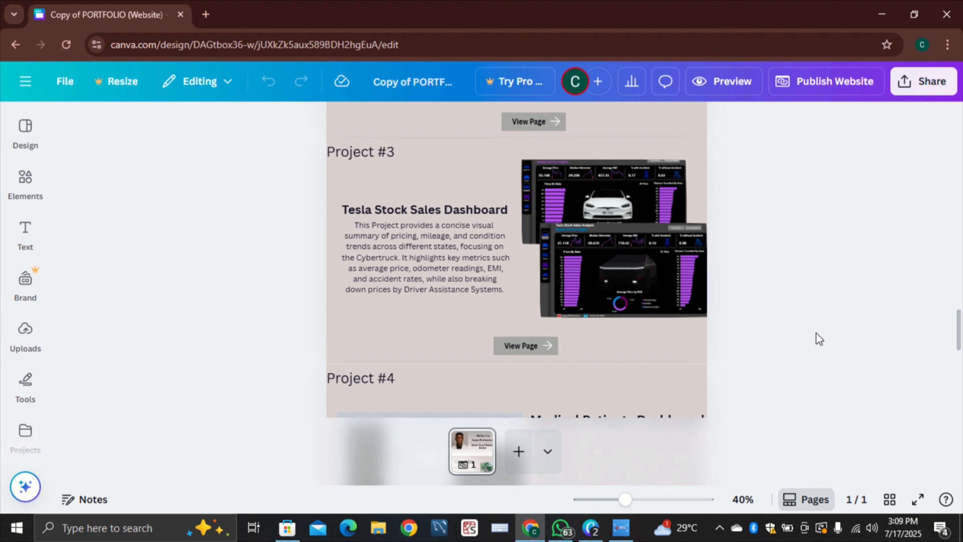
{"action": "scroll", "coordinate": [818, 338], "scroll_direction": "down", "scroll_amount": 8}
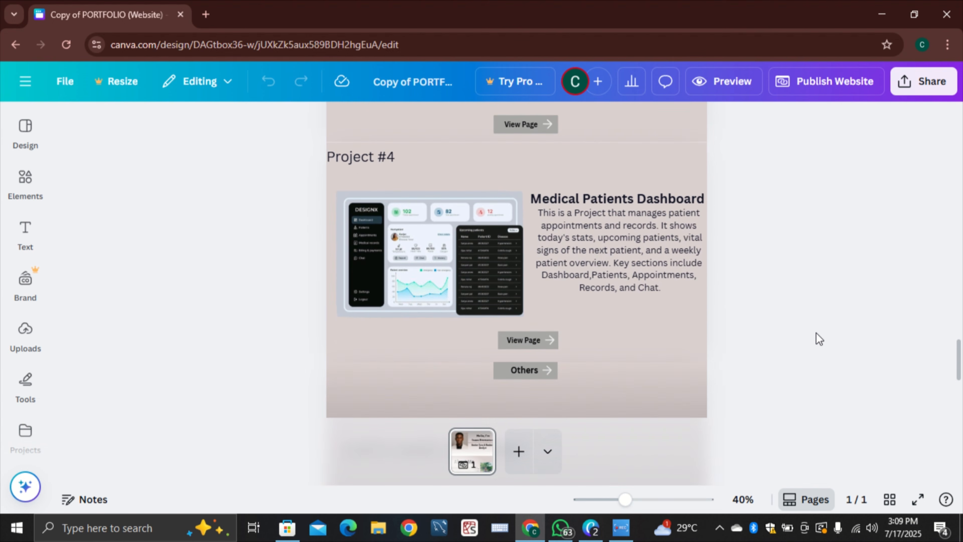
{"action": "scroll", "coordinate": [816, 333], "scroll_direction": "up", "scroll_amount": 20}
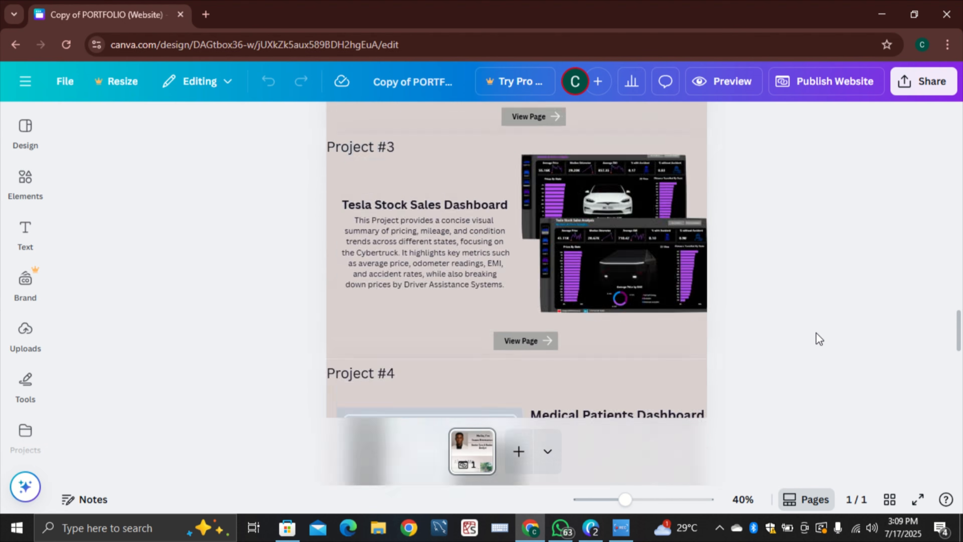
{"action": "scroll", "coordinate": [815, 332], "scroll_direction": "up", "scroll_amount": 3}
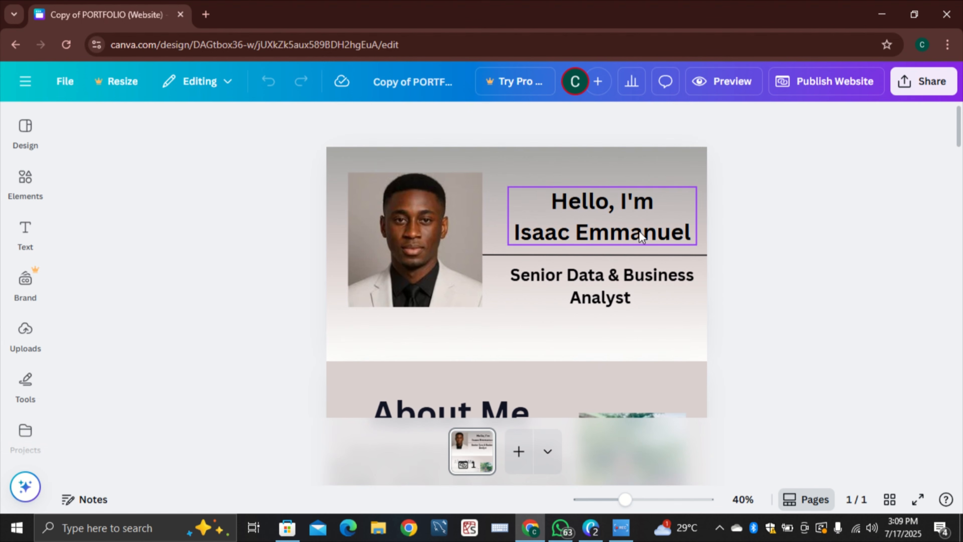
Delete the portrait photo beside the greeting in the header section, keeping its empty frame
{"action": "left_click", "coordinate": [635, 236]}
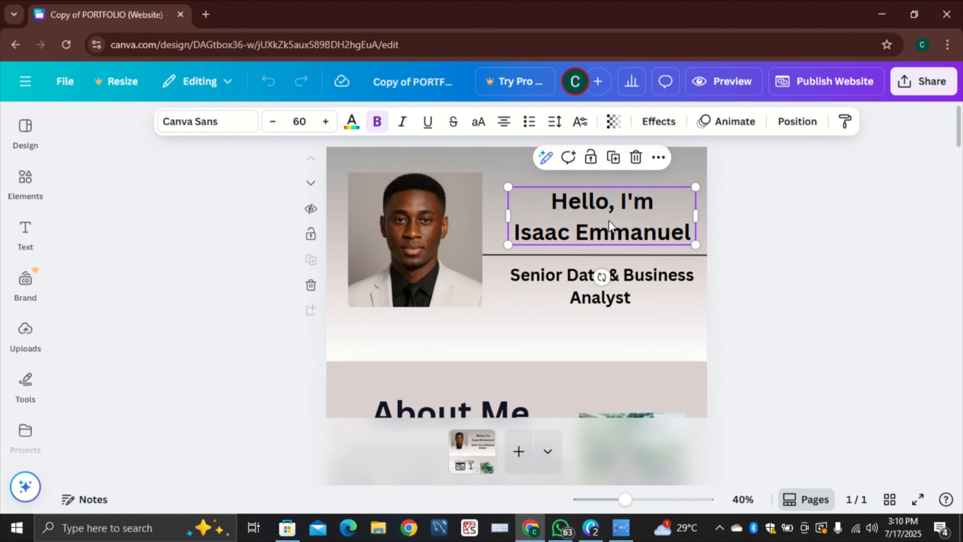
{"action": "left_click", "coordinate": [415, 252]}
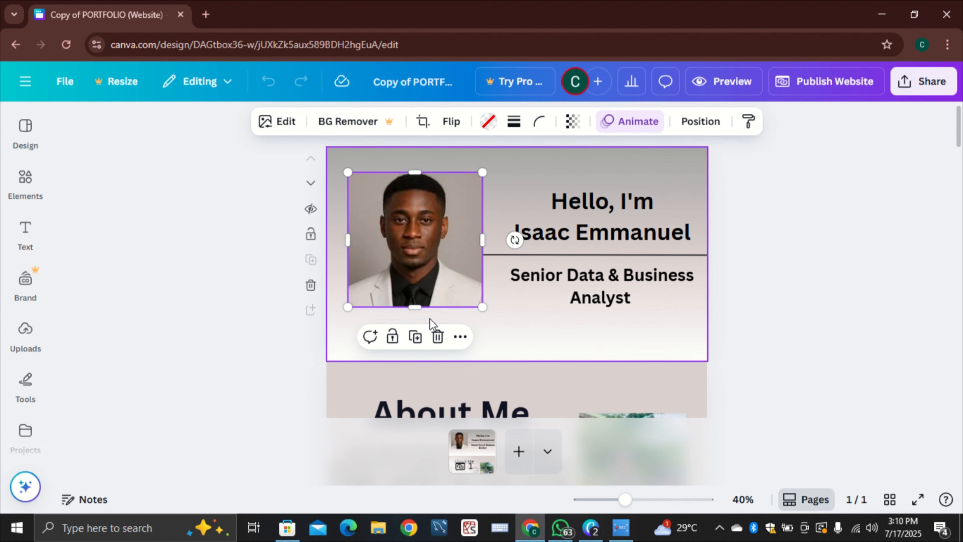
{"action": "left_click", "coordinate": [437, 337]}
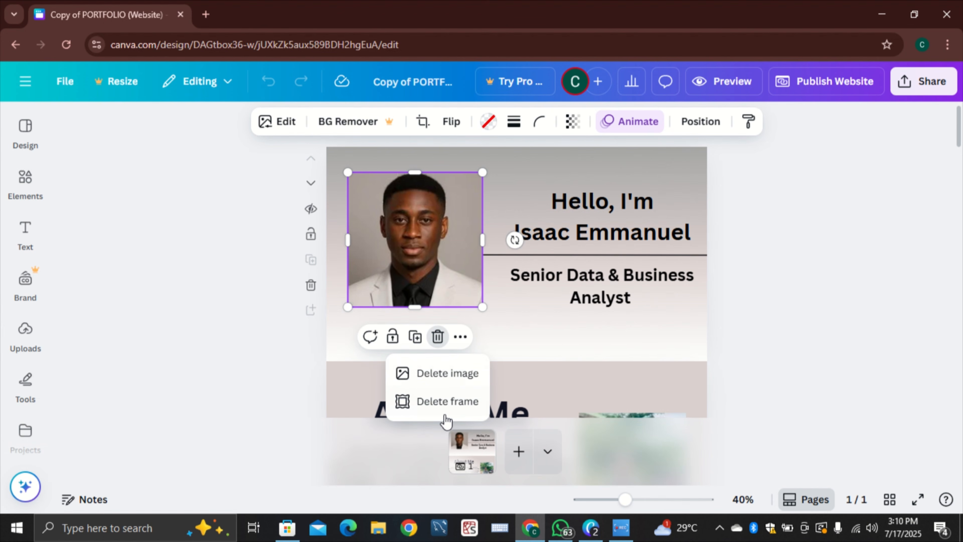
{"action": "left_click", "coordinate": [450, 377]}
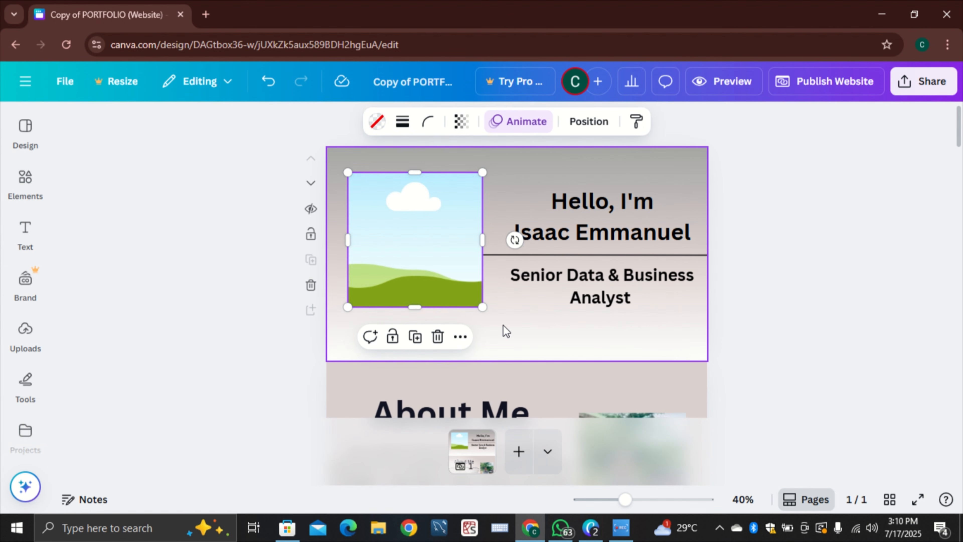
Delete the photo beside the About Me text, keeping its empty frame
{"action": "scroll", "coordinate": [504, 328], "scroll_direction": "down", "scroll_amount": 4}
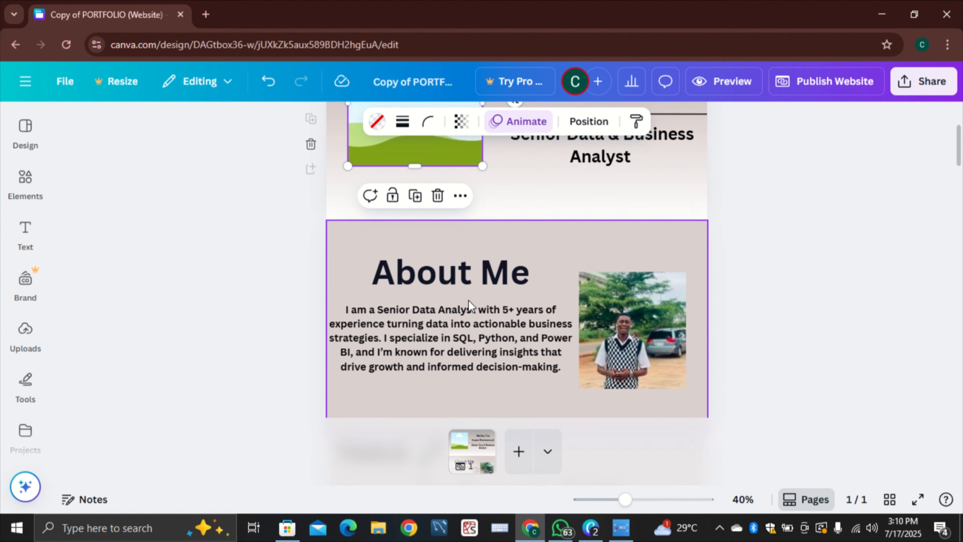
{"action": "left_click", "coordinate": [475, 314]}
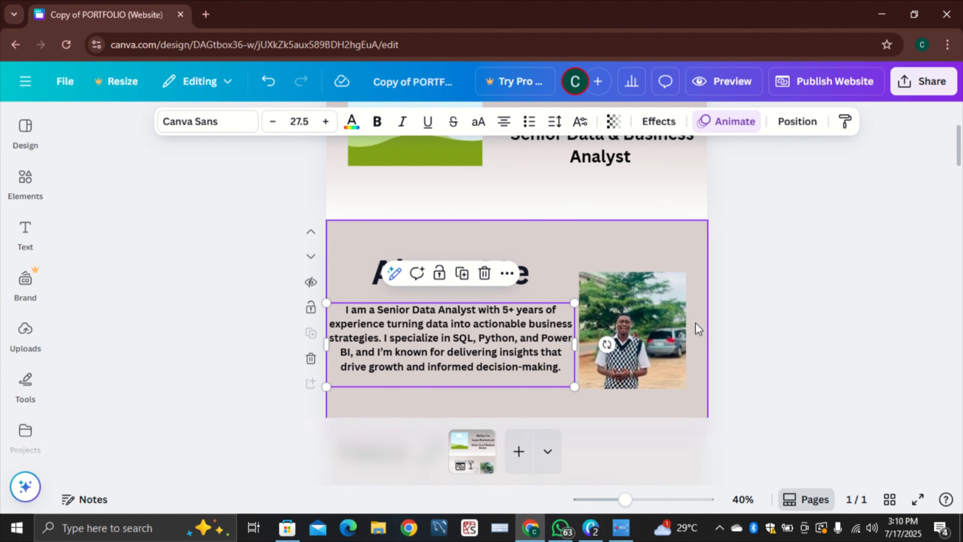
{"action": "left_click", "coordinate": [670, 336]}
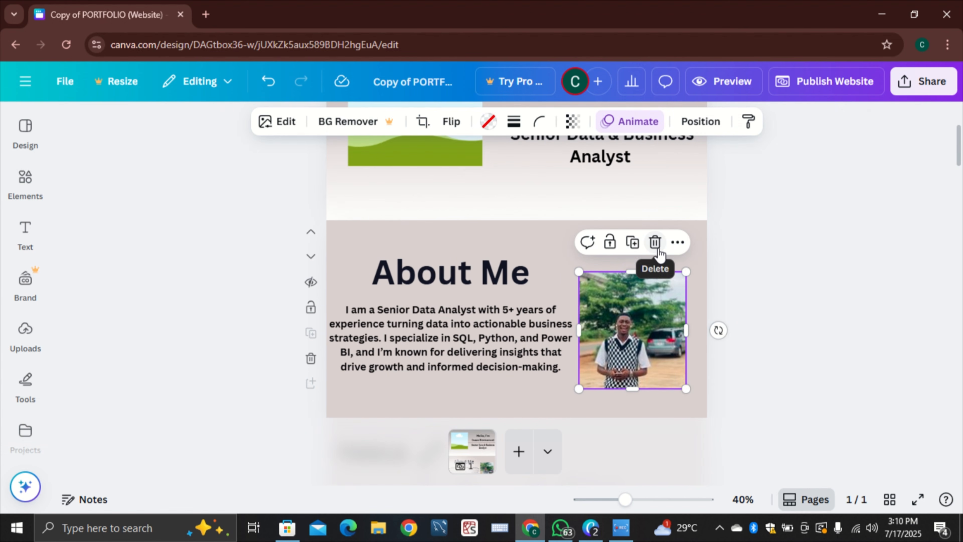
{"action": "left_click", "coordinate": [655, 241]}
{"action": "left_click", "coordinate": [661, 281]}
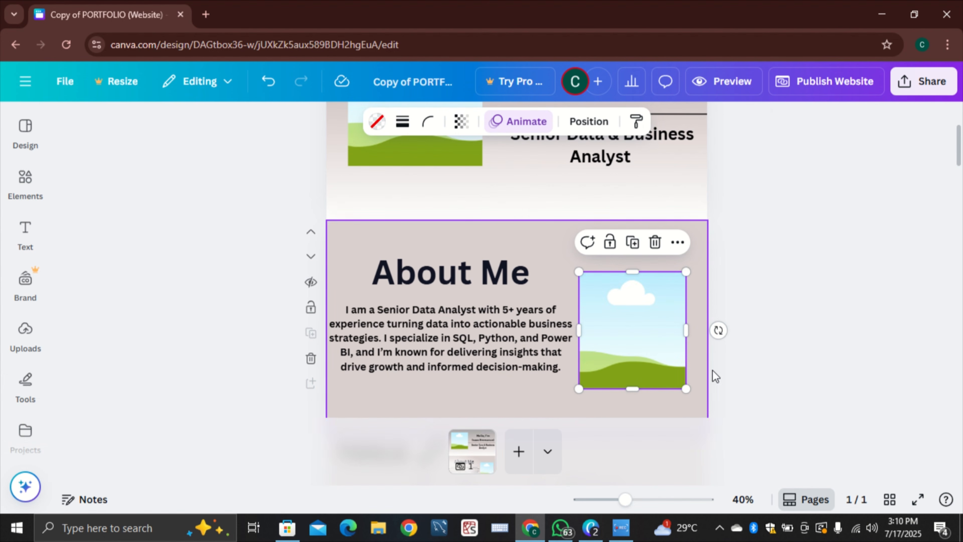
Review the data preparation, data visualization and programming tool logos and the Technical Skills section
{"action": "scroll", "coordinate": [742, 354], "scroll_direction": "down", "scroll_amount": 5}
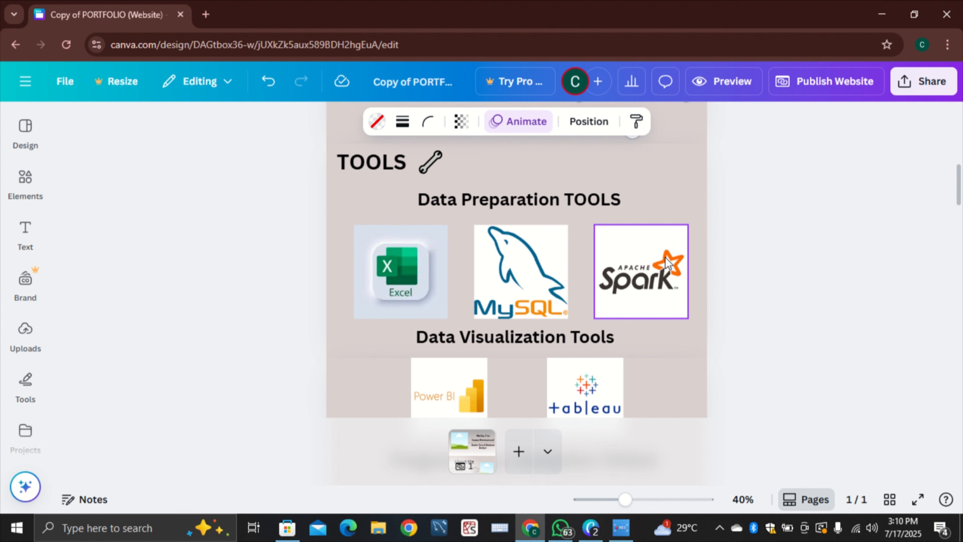
{"action": "scroll", "coordinate": [735, 310], "scroll_direction": "down", "scroll_amount": 4}
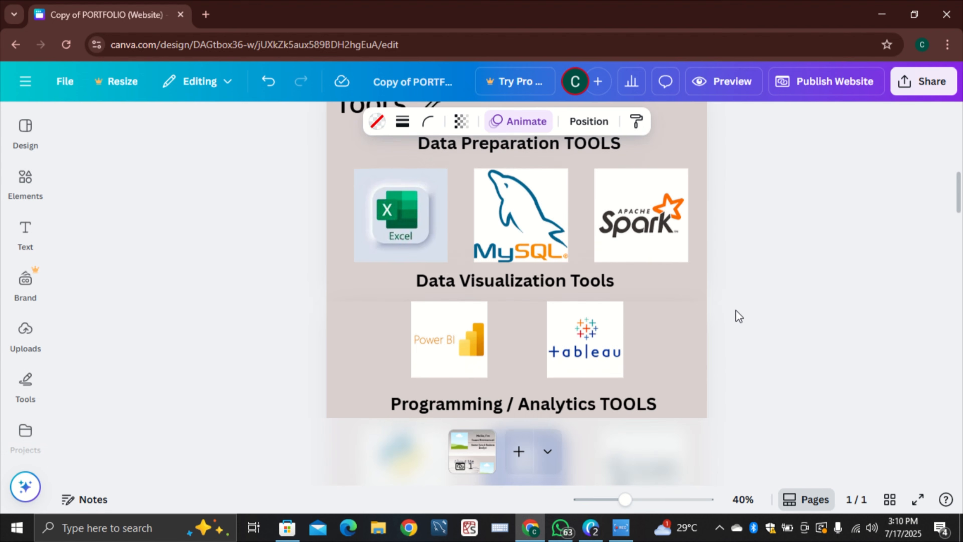
{"action": "scroll", "coordinate": [736, 310], "scroll_direction": "down", "scroll_amount": 2}
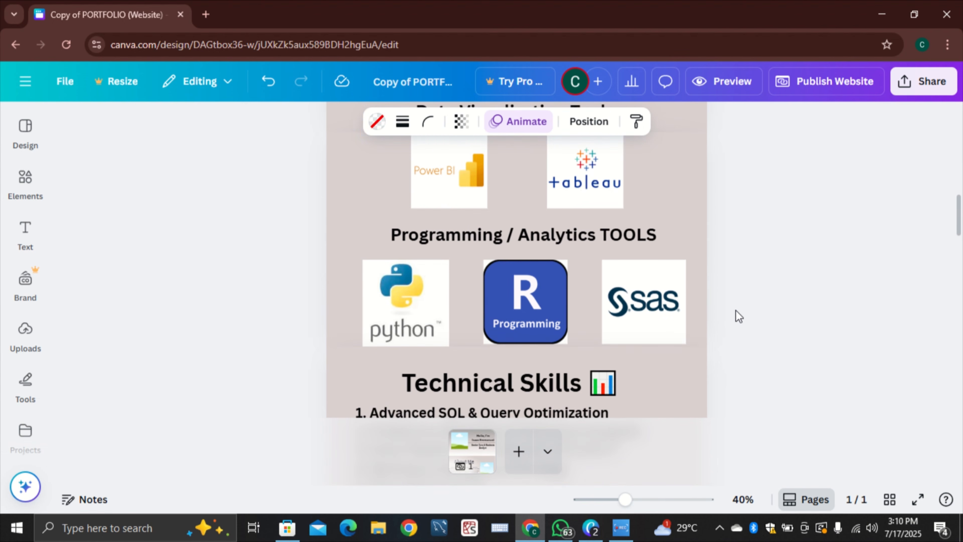
{"action": "scroll", "coordinate": [735, 310], "scroll_direction": "up", "scroll_amount": 1}
{"action": "scroll", "coordinate": [736, 309], "scroll_direction": "down", "scroll_amount": 2}
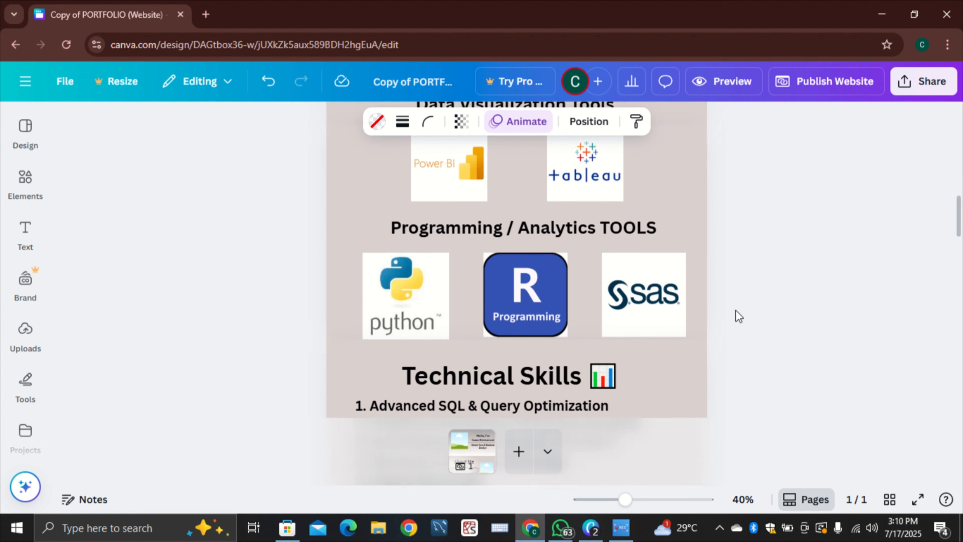
{"action": "scroll", "coordinate": [736, 310], "scroll_direction": "up", "scroll_amount": 5}
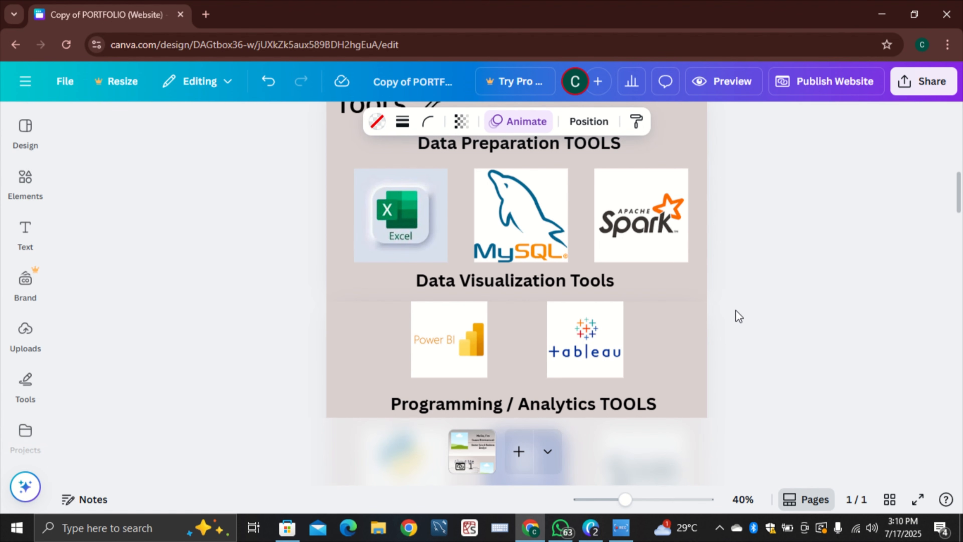
{"action": "scroll", "coordinate": [734, 310], "scroll_direction": "down", "scroll_amount": 10}
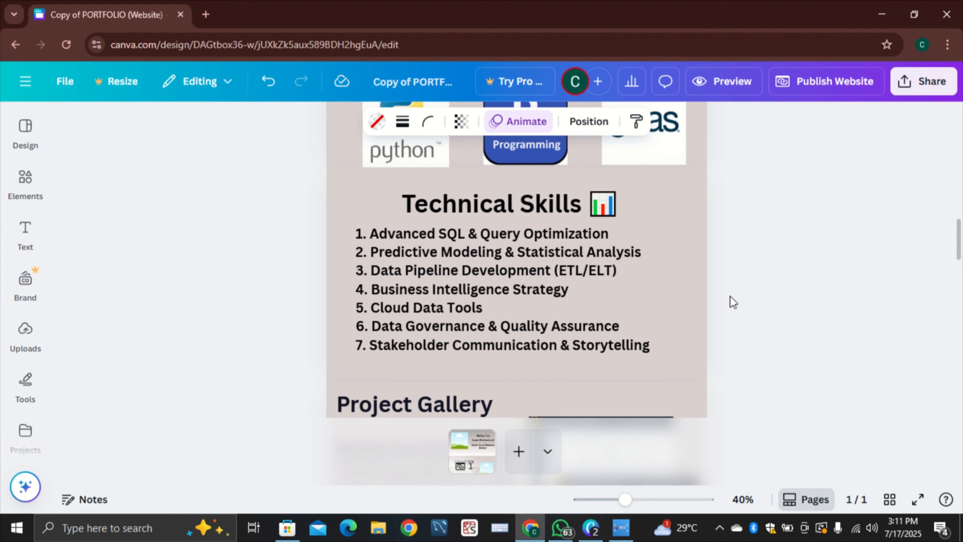
Delete both overlapping dashboard images of the MRI Brain Scan Disease Analysis project in the Project Gallery, keeping their frames
{"action": "scroll", "coordinate": [732, 302], "scroll_direction": "down", "scroll_amount": 8}
{"action": "scroll", "coordinate": [732, 302], "scroll_direction": "up", "scroll_amount": 2}
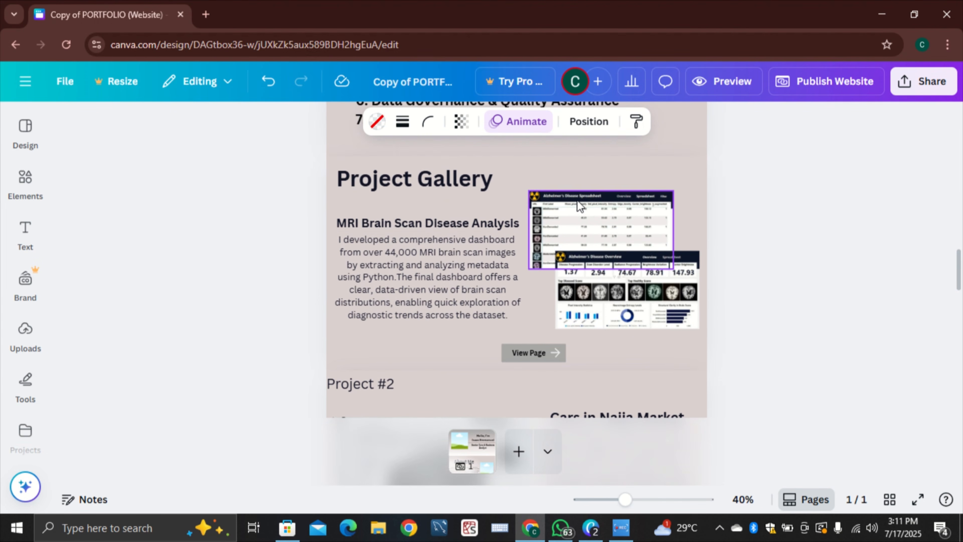
{"action": "left_click", "coordinate": [585, 210]}
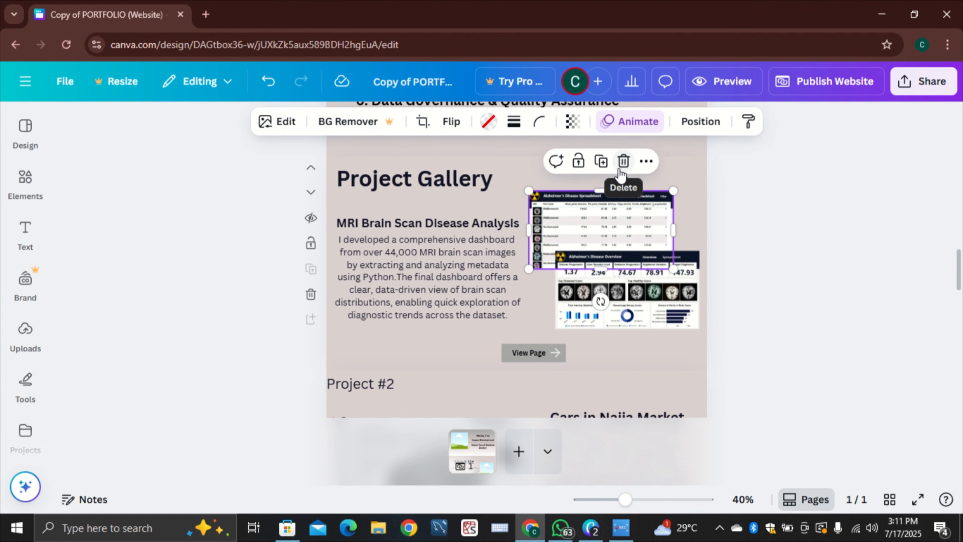
{"action": "left_click", "coordinate": [623, 160]}
{"action": "left_click", "coordinate": [638, 199]}
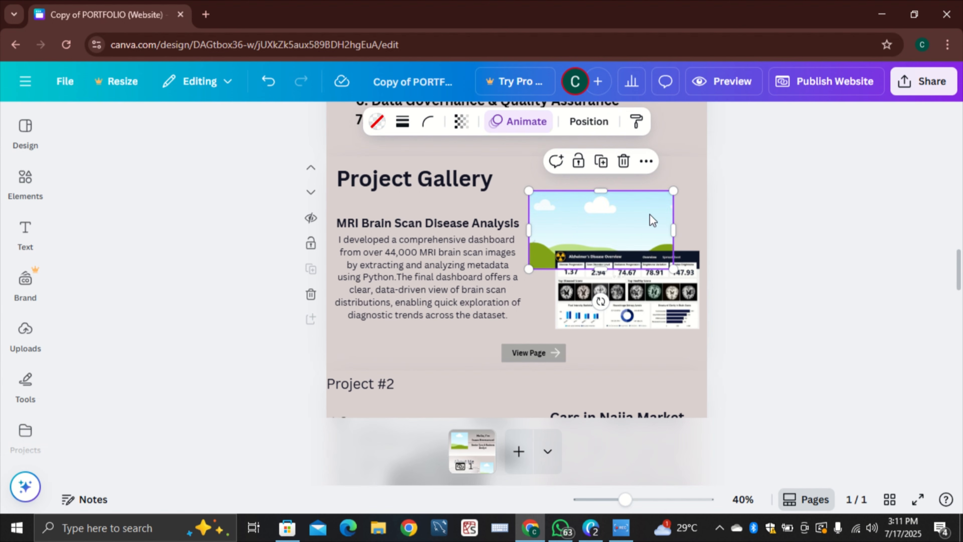
{"action": "left_click", "coordinate": [628, 291]}
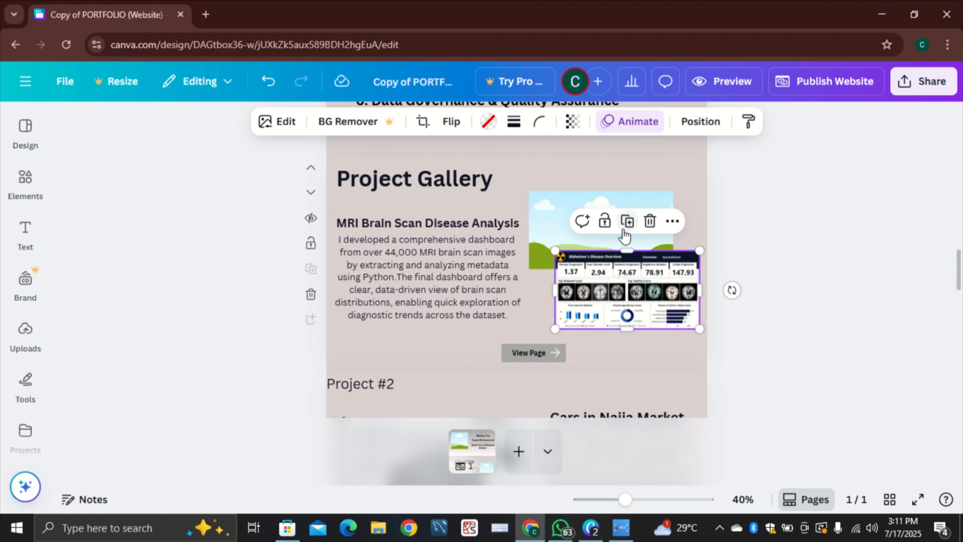
{"action": "left_click", "coordinate": [650, 221]}
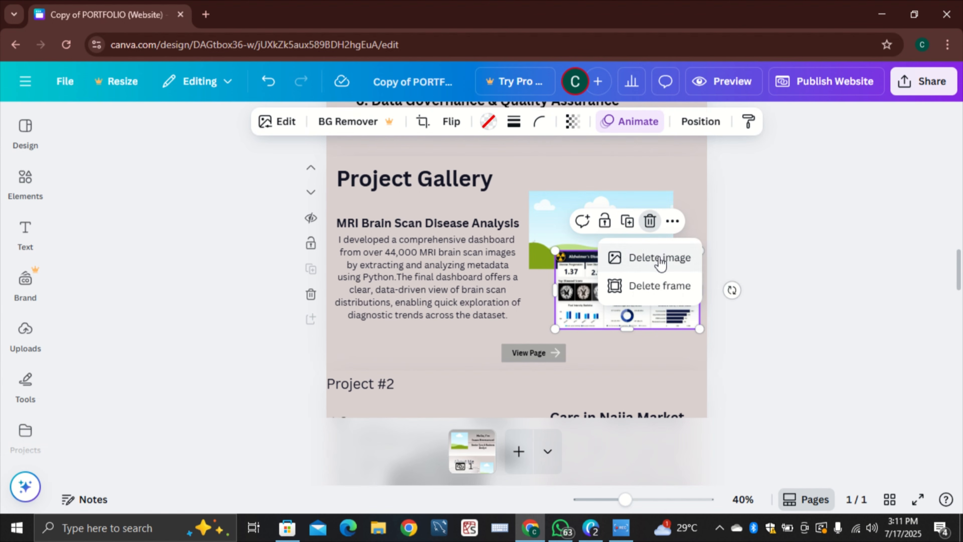
{"action": "left_click", "coordinate": [657, 257]}
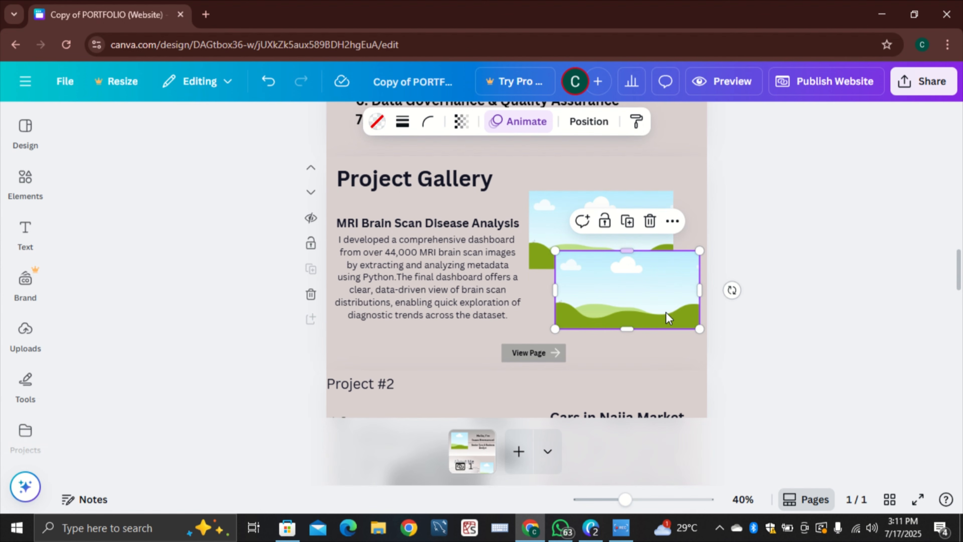
Look through the remaining projects and the contact section, and recheck the page from the header down to the tool logos
{"action": "scroll", "coordinate": [604, 359], "scroll_direction": "down", "scroll_amount": 10}
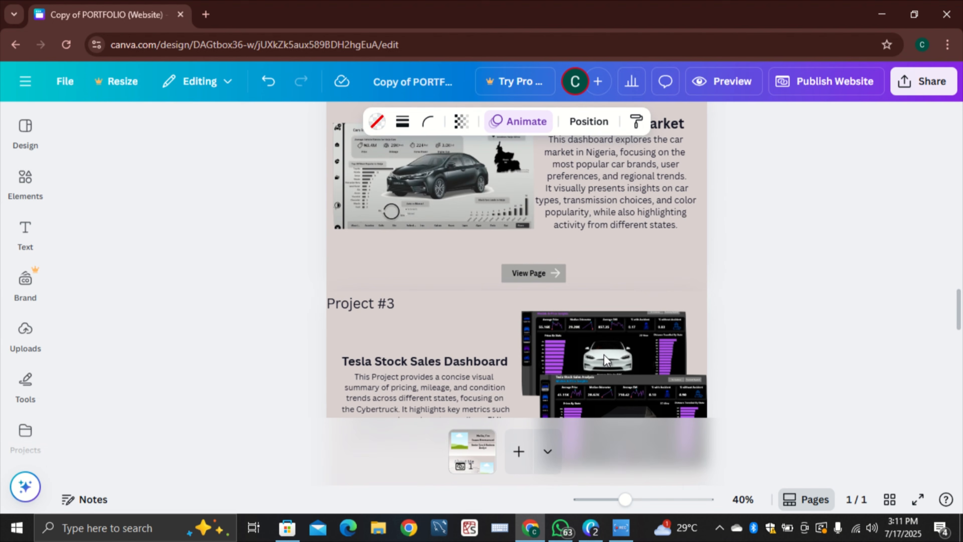
{"action": "scroll", "coordinate": [649, 331], "scroll_direction": "down", "scroll_amount": 10}
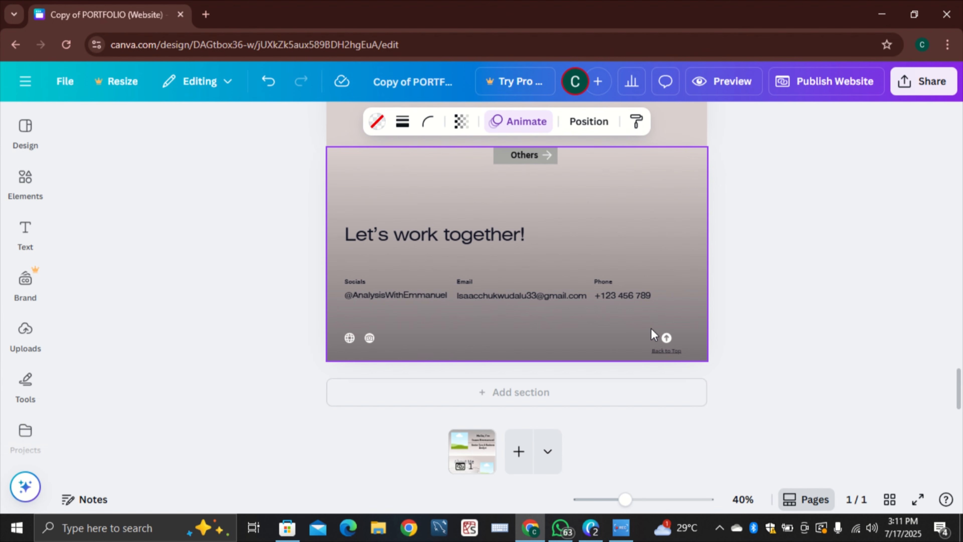
{"action": "scroll", "coordinate": [651, 327], "scroll_direction": "up", "scroll_amount": 20}
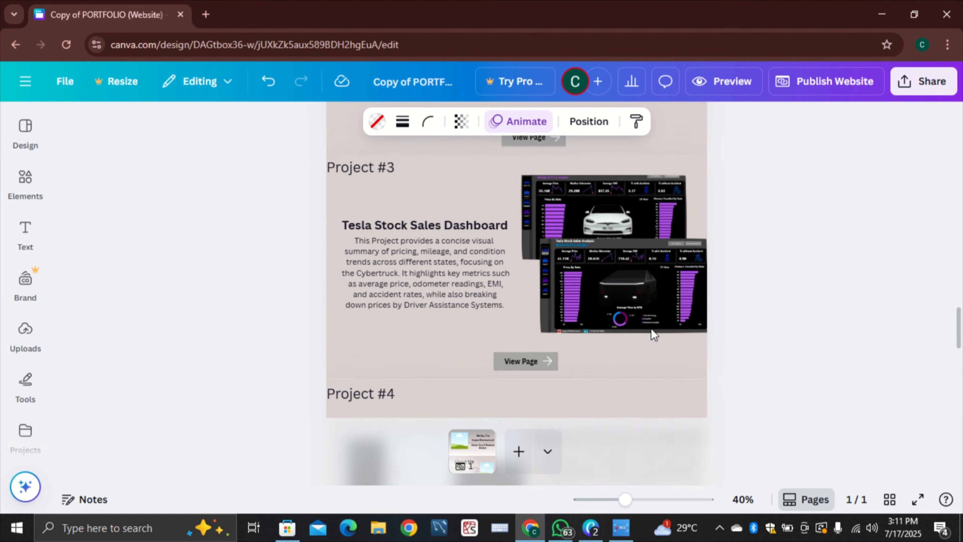
{"action": "scroll", "coordinate": [650, 328], "scroll_direction": "up", "scroll_amount": 20}
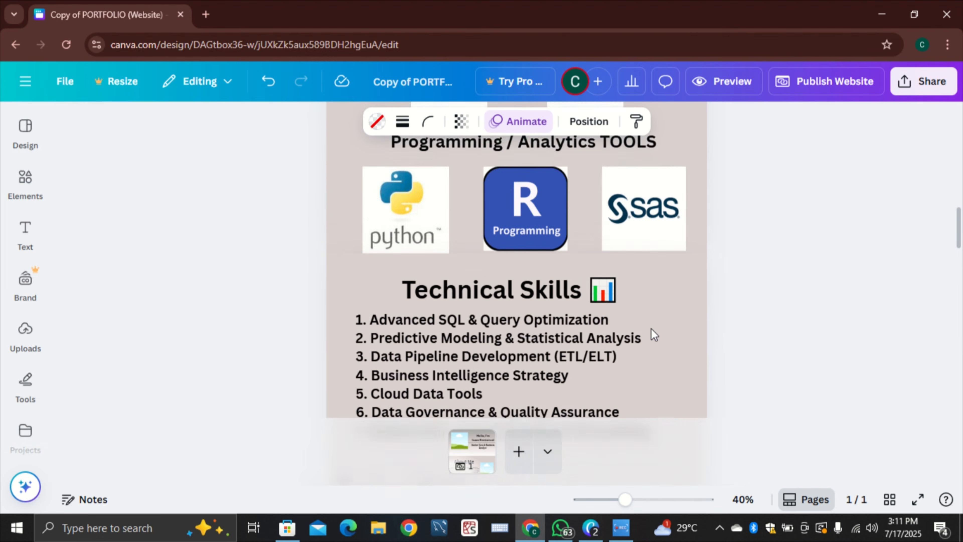
{"action": "scroll", "coordinate": [650, 328], "scroll_direction": "up", "scroll_amount": 20}
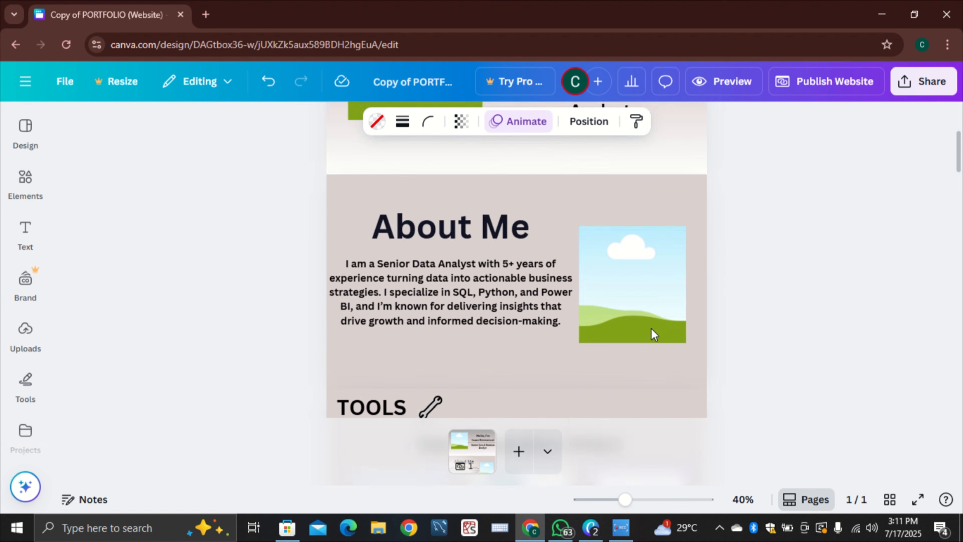
{"action": "scroll", "coordinate": [654, 334], "scroll_direction": "up", "scroll_amount": 3}
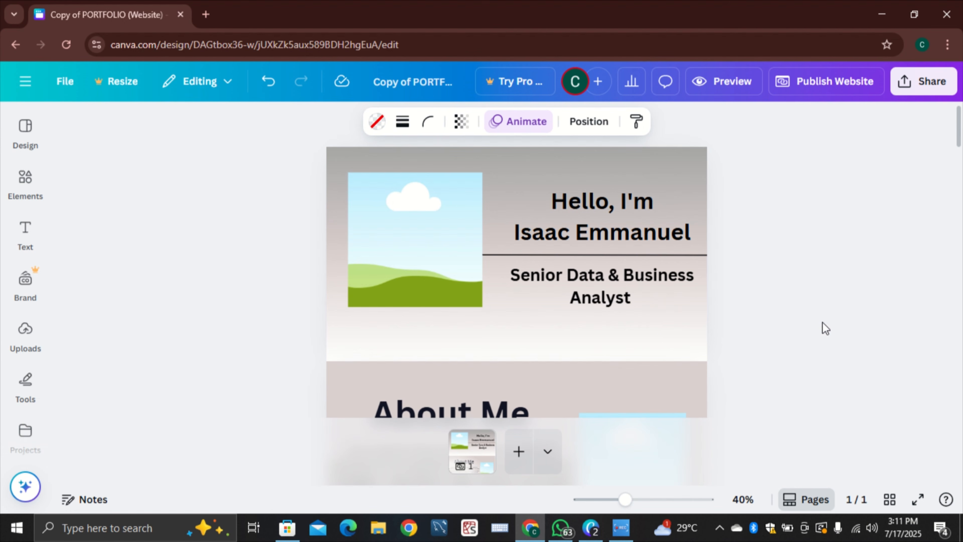
{"action": "scroll", "coordinate": [671, 320], "scroll_direction": "down", "scroll_amount": 20}
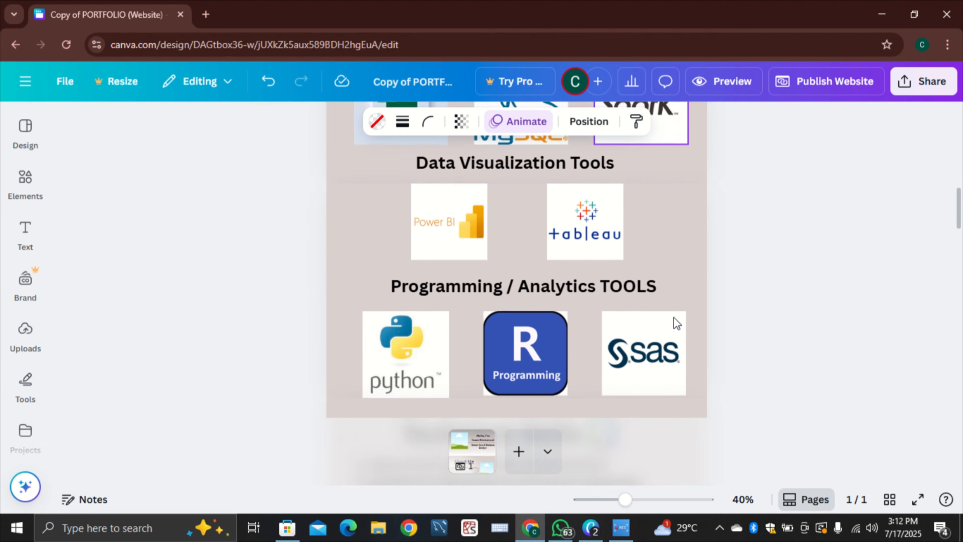
Show the additional options for the View Page label under the MRI Brain Scan Disease Analysis project
{"action": "scroll", "coordinate": [673, 319], "scroll_direction": "down", "scroll_amount": 15}
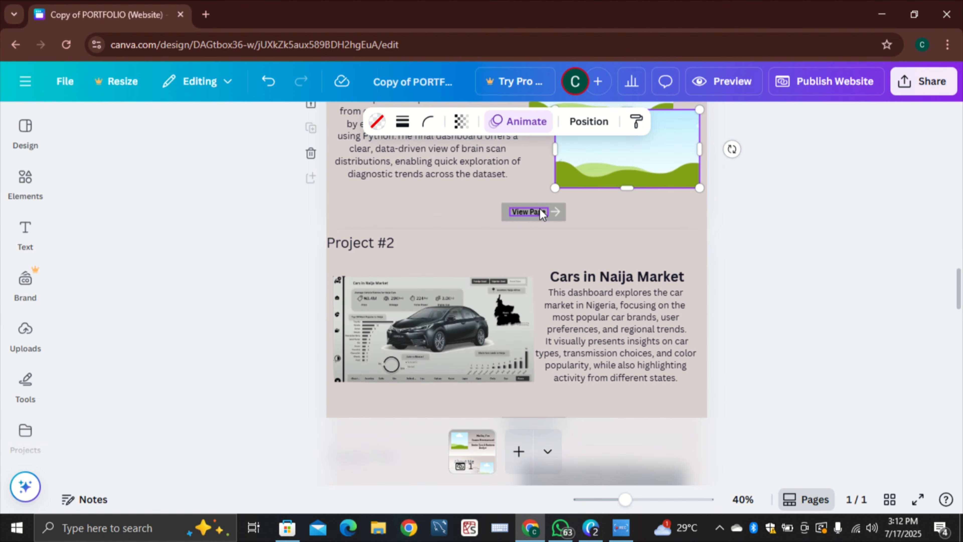
{"action": "left_click", "coordinate": [538, 211]}
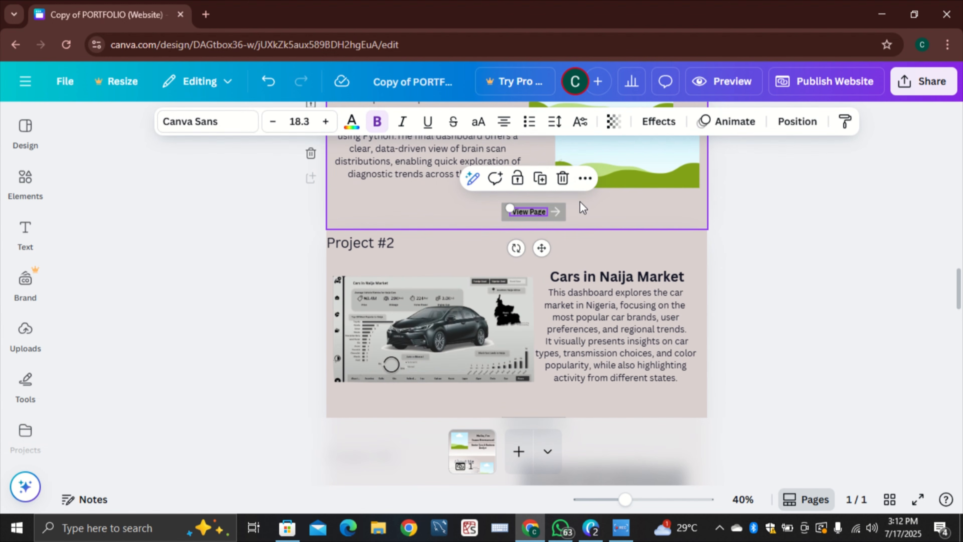
{"action": "left_click", "coordinate": [585, 178]}
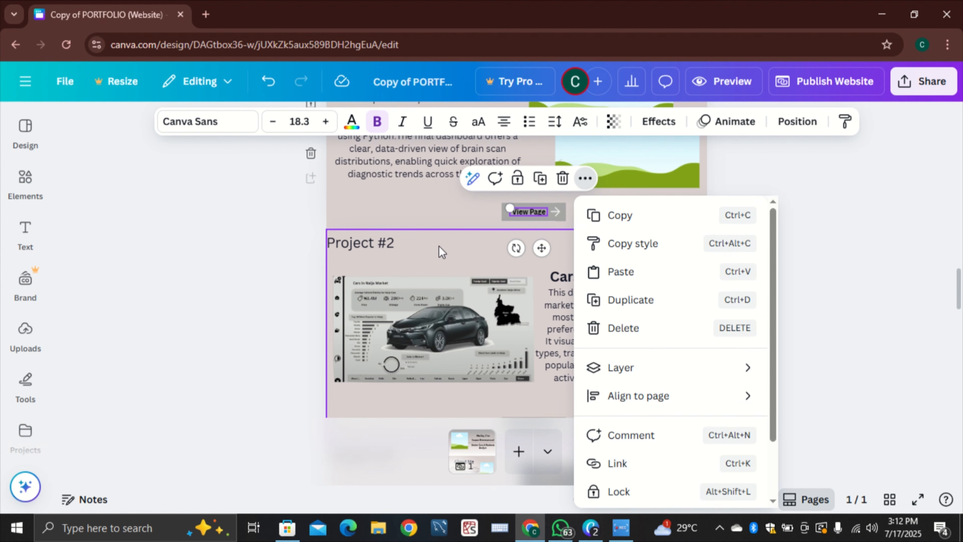
{"action": "scroll", "coordinate": [439, 246], "scroll_direction": "up", "scroll_amount": 3}
{"action": "scroll", "coordinate": [517, 159], "scroll_direction": "up", "scroll_amount": 1}
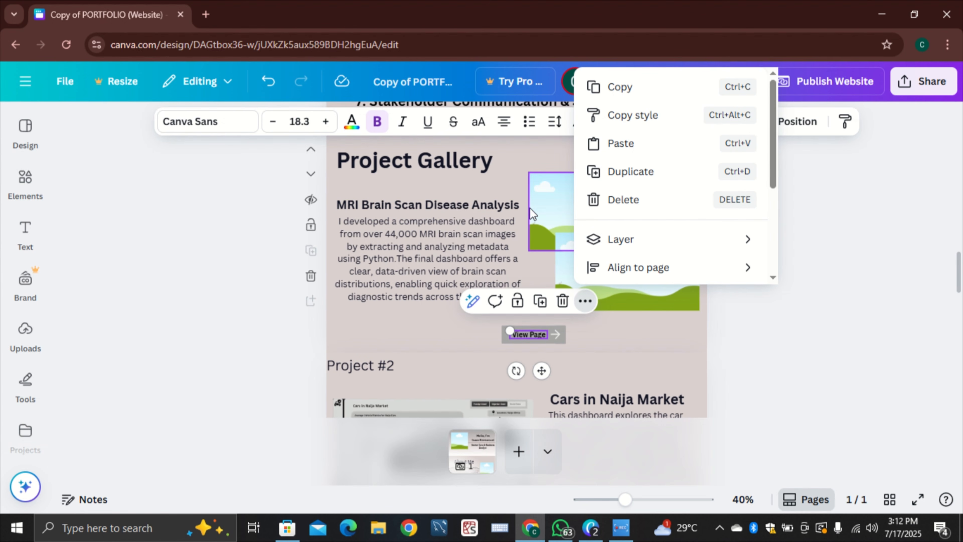
Try to enter a link for the MRI project's View Page label in its link settings, and leave them without saving one
{"action": "left_click", "coordinate": [533, 334]}
{"action": "left_click", "coordinate": [537, 337]}
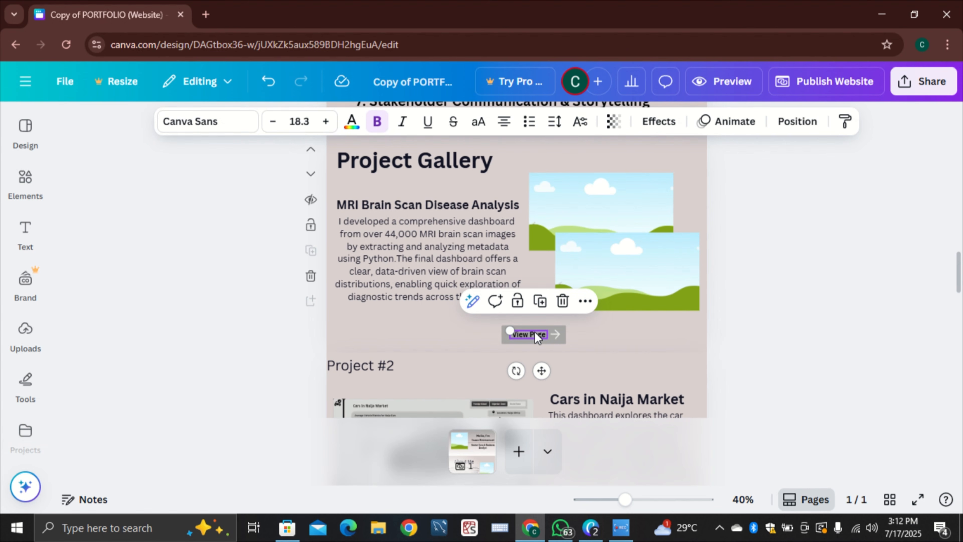
{"action": "left_click", "coordinate": [584, 301]}
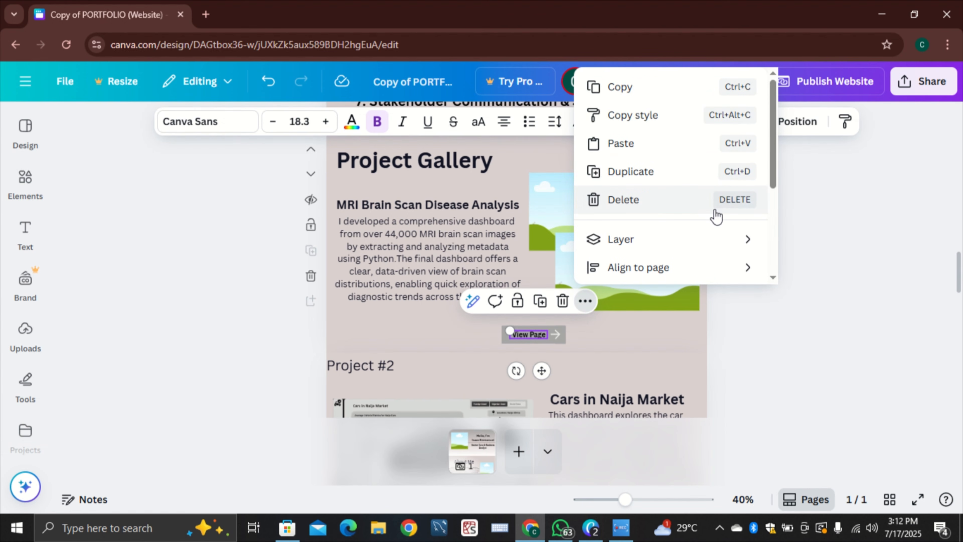
{"action": "scroll", "coordinate": [701, 195], "scroll_direction": "down", "scroll_amount": 3}
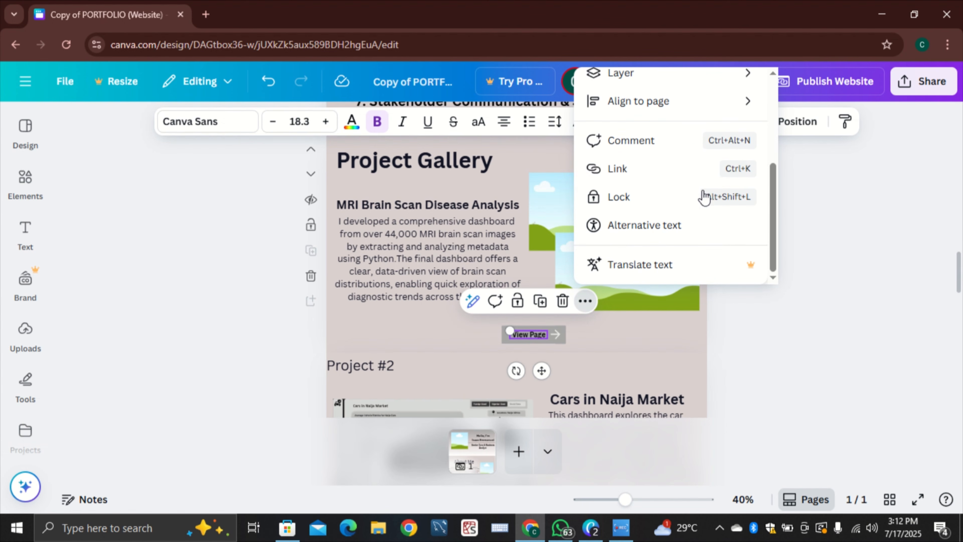
{"action": "left_click", "coordinate": [705, 175]}
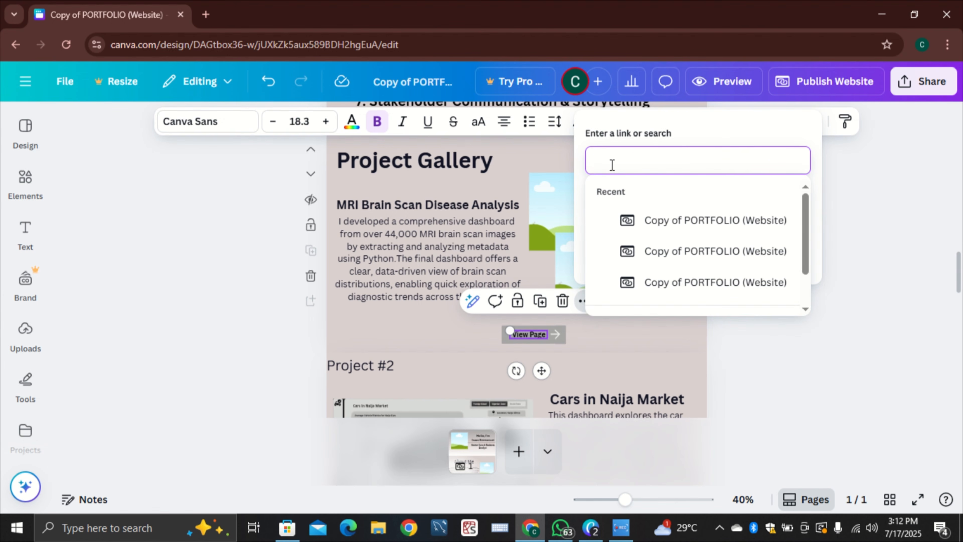
{"action": "type", "text": "hht"}
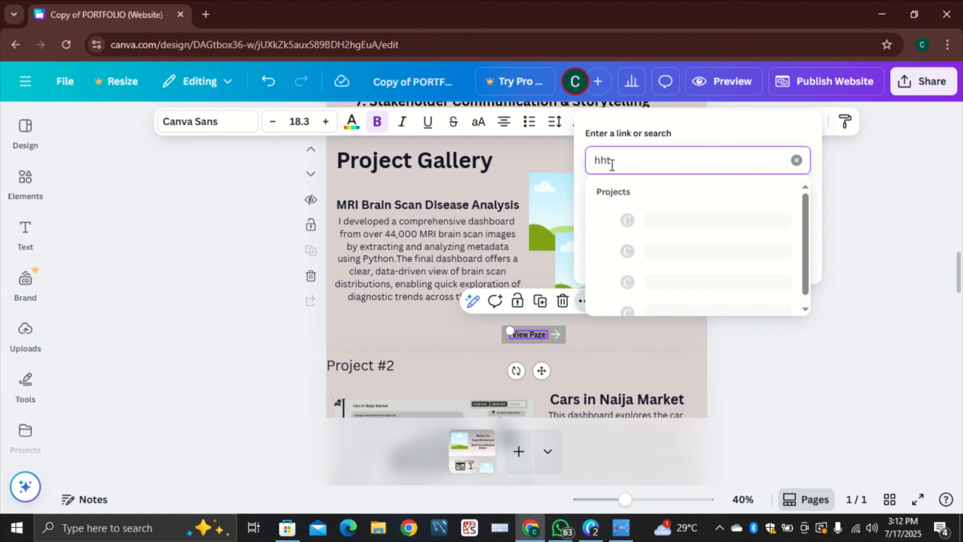
{"action": "key", "text": "BackSpace"}
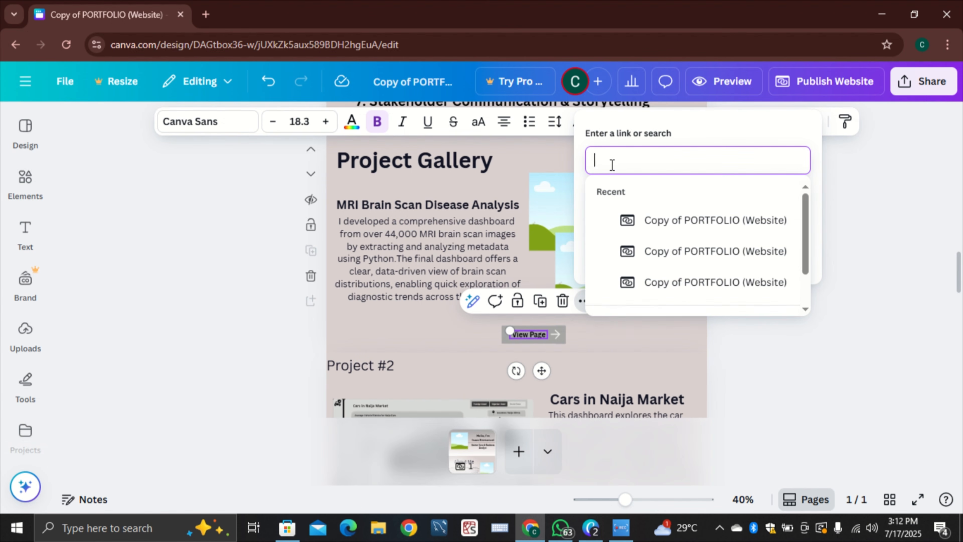
{"action": "left_click", "coordinate": [871, 200]}
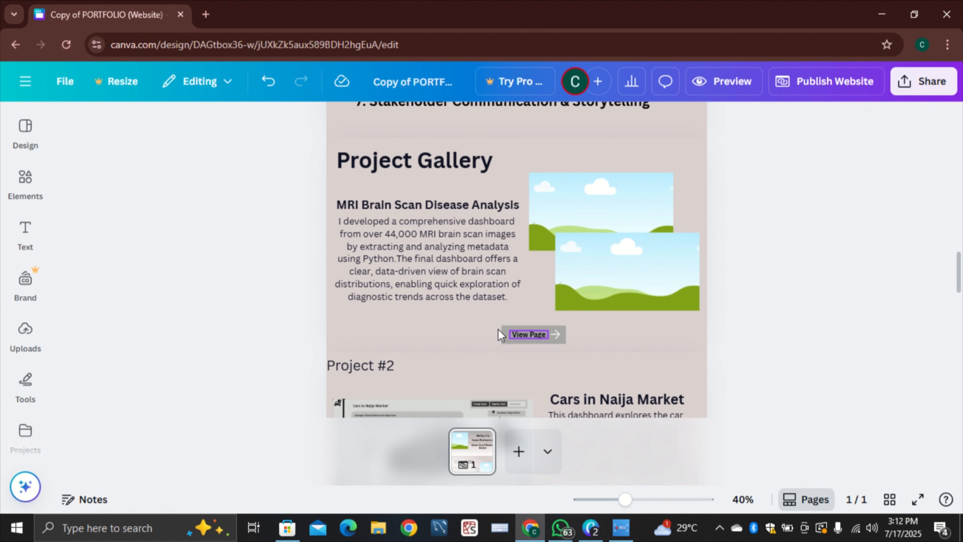
Open the link settings of the background shape of the MRI project's View Page button, and close them without adding a link
{"action": "left_click", "coordinate": [528, 330]}
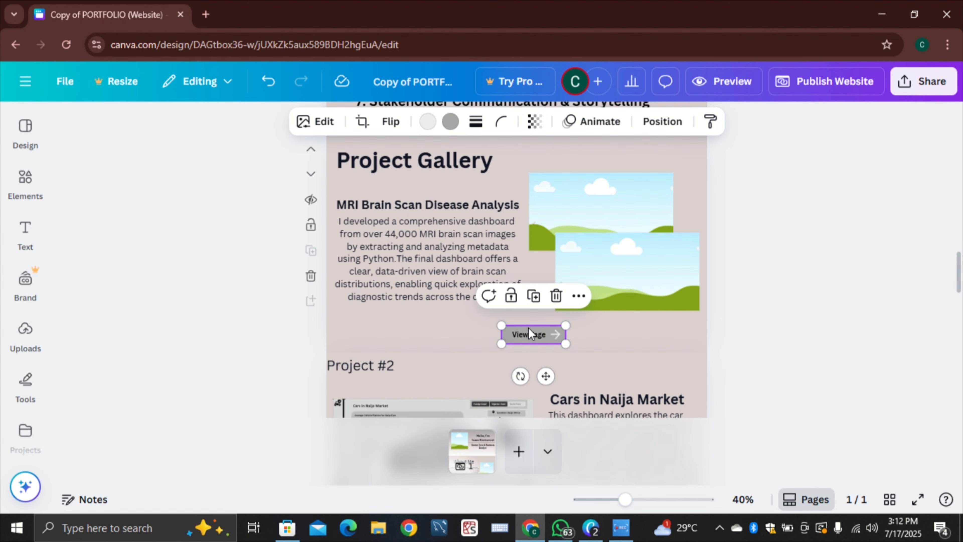
{"action": "left_click", "coordinate": [579, 296]}
{"action": "scroll", "coordinate": [655, 222], "scroll_direction": "down", "scroll_amount": 3}
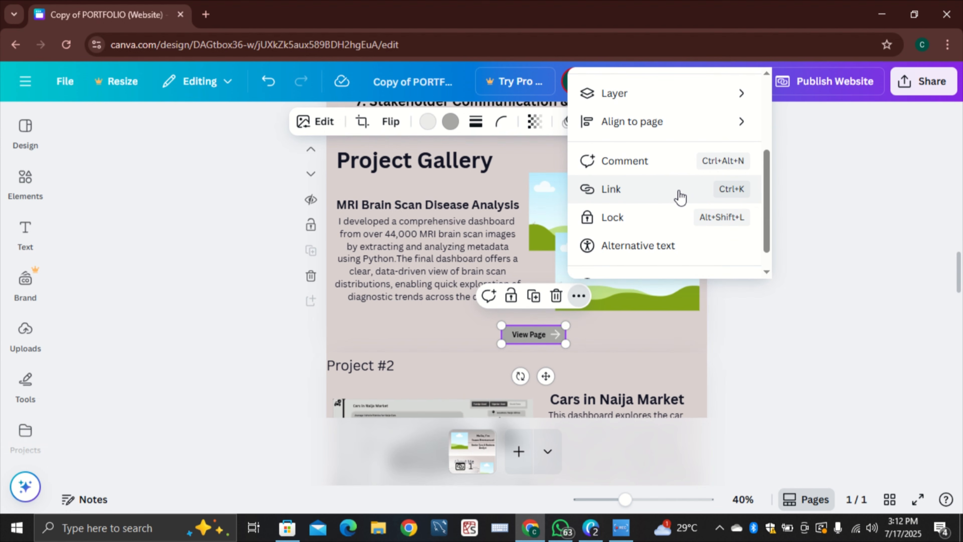
{"action": "left_click", "coordinate": [663, 200]}
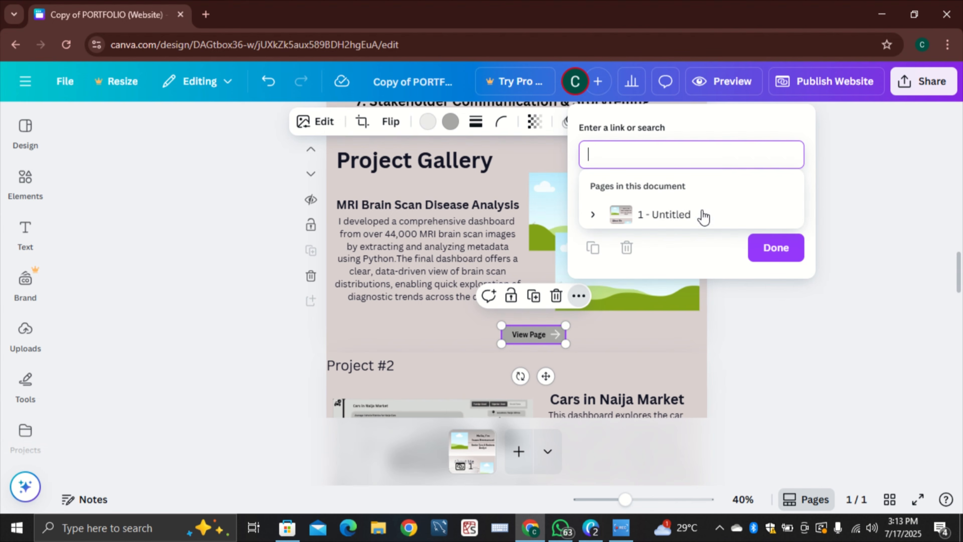
{"action": "left_click", "coordinate": [840, 235]}
Look through the project entries down to Project #4 and back up to the tool logos
{"action": "scroll", "coordinate": [840, 235], "scroll_direction": "down", "scroll_amount": 10}
{"action": "scroll", "coordinate": [840, 235], "scroll_direction": "down", "scroll_amount": 5}
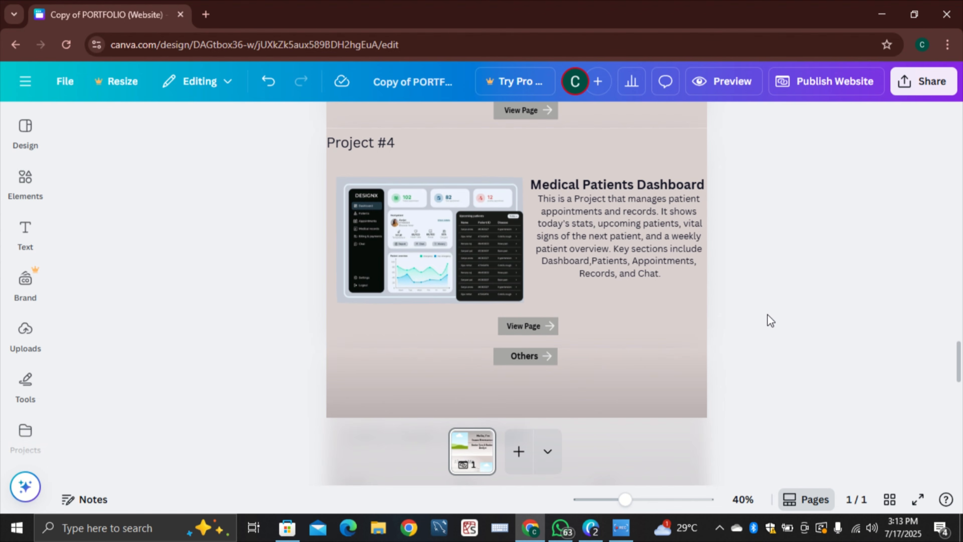
{"action": "scroll", "coordinate": [767, 314], "scroll_direction": "down", "scroll_amount": 4}
{"action": "scroll", "coordinate": [768, 314], "scroll_direction": "up", "scroll_amount": 15}
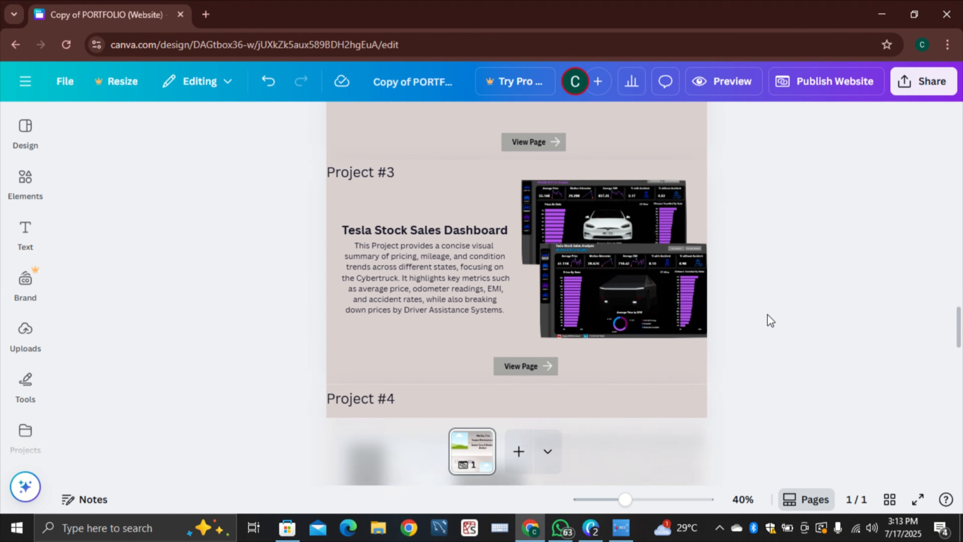
{"action": "scroll", "coordinate": [767, 314], "scroll_direction": "up", "scroll_amount": 1}
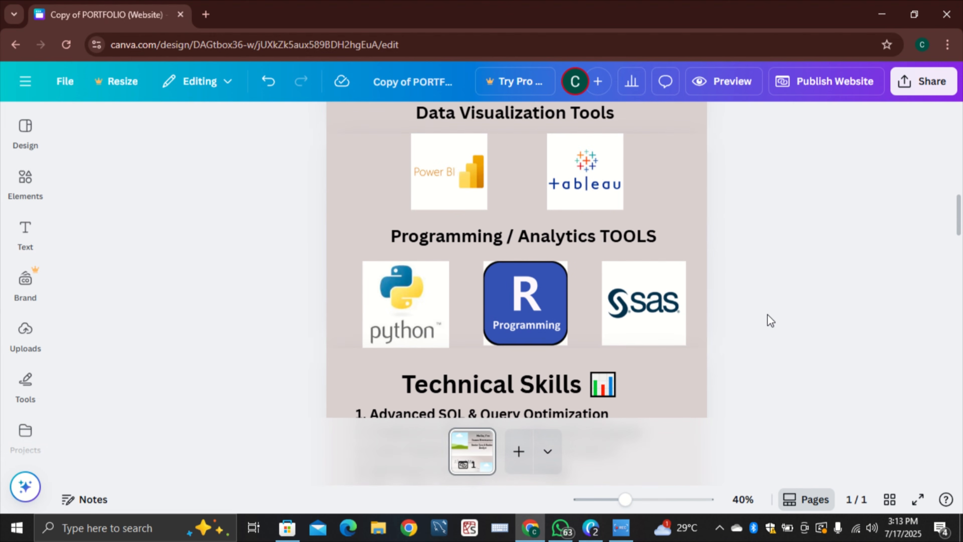
{"action": "scroll", "coordinate": [767, 314], "scroll_direction": "up", "scroll_amount": 5}
{"action": "scroll", "coordinate": [767, 314], "scroll_direction": "down", "scroll_amount": 12}
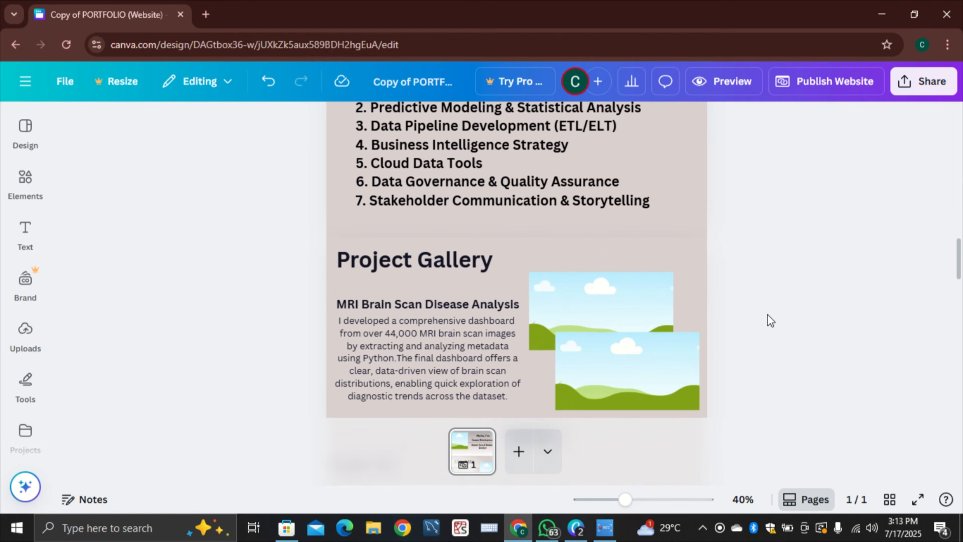
Review the Project Gallery entries again along with the Technical Skills list, ending at the Cars in Naija Market project
{"action": "scroll", "coordinate": [767, 314], "scroll_direction": "down", "scroll_amount": 5}
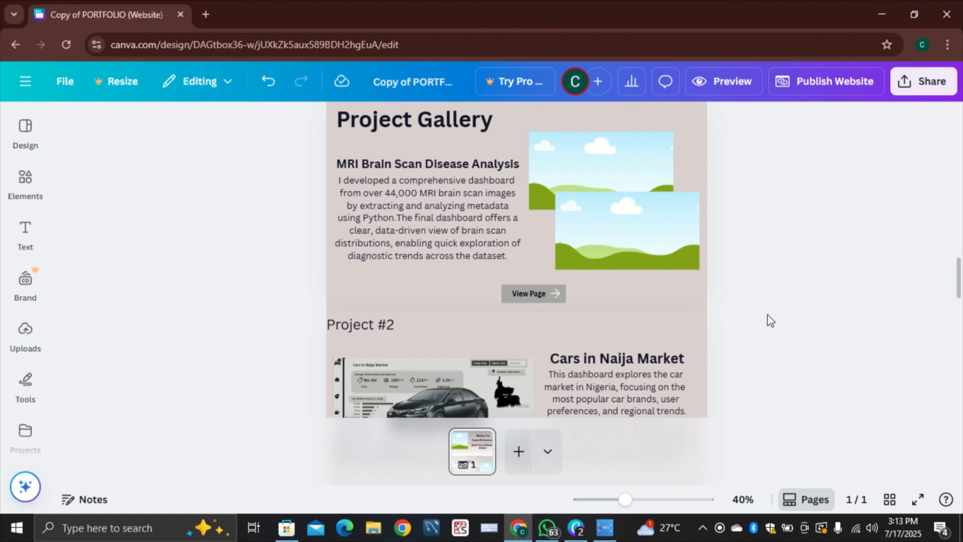
{"action": "scroll", "coordinate": [767, 314], "scroll_direction": "down", "scroll_amount": 10}
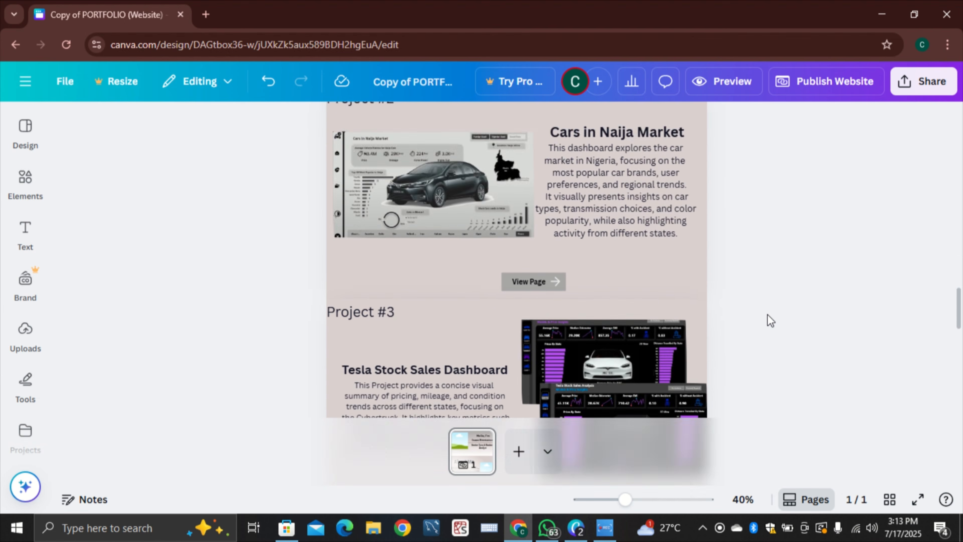
{"action": "scroll", "coordinate": [767, 315], "scroll_direction": "down", "scroll_amount": 3}
{"action": "scroll", "coordinate": [767, 314], "scroll_direction": "up", "scroll_amount": 12}
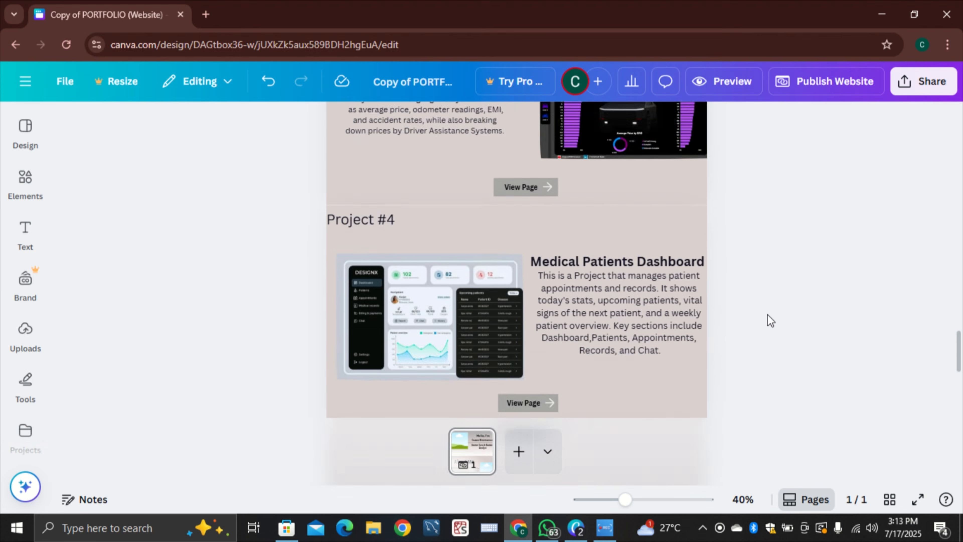
{"action": "scroll", "coordinate": [767, 313], "scroll_direction": "up", "scroll_amount": 8}
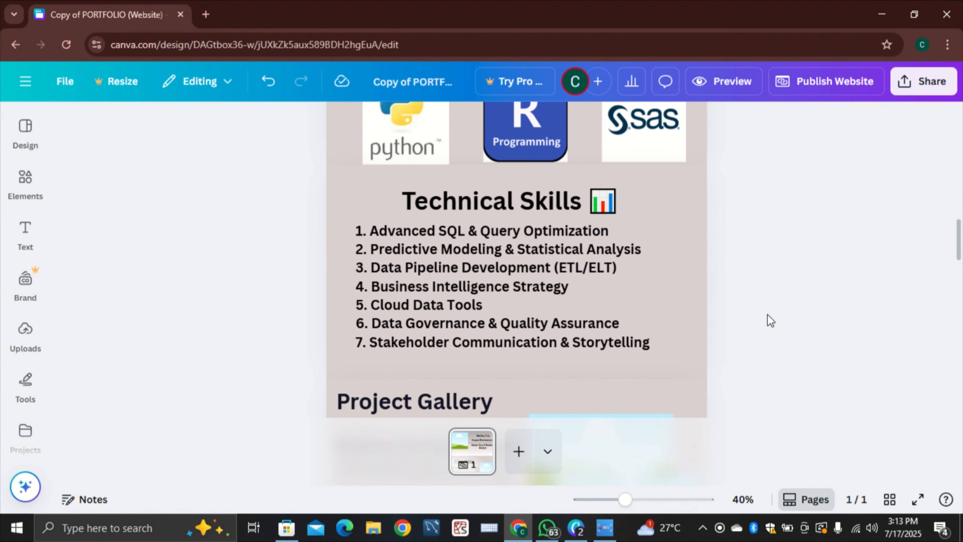
{"action": "scroll", "coordinate": [768, 314], "scroll_direction": "down", "scroll_amount": 6}
{"action": "scroll", "coordinate": [767, 314], "scroll_direction": "down", "scroll_amount": 5}
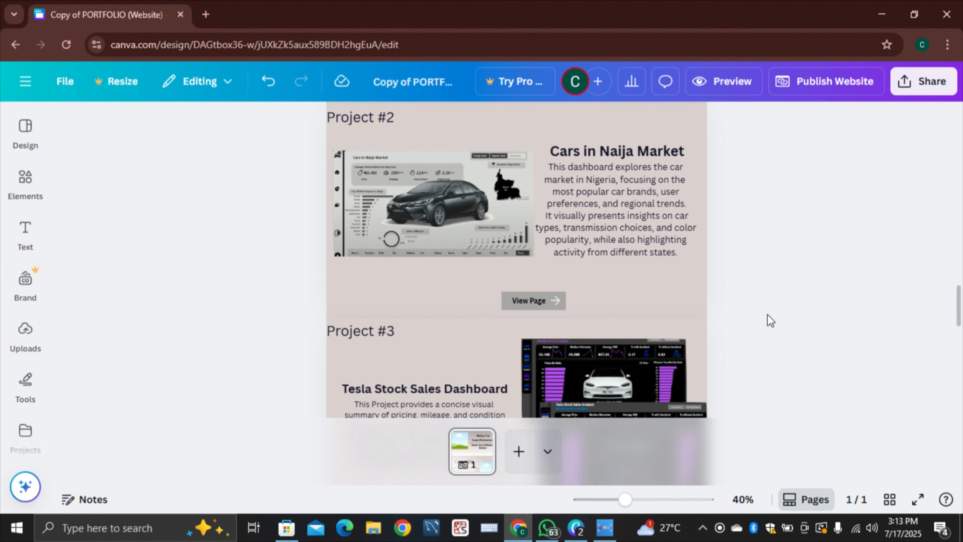
Select the Cars in Naija Market description to examine its text box, and deselect it
{"action": "left_click", "coordinate": [631, 186]}
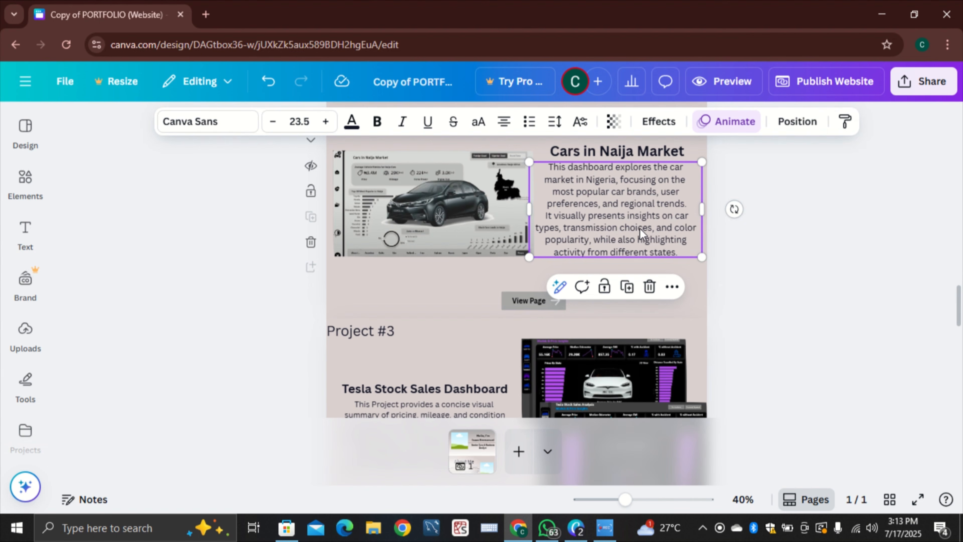
{"action": "left_click", "coordinate": [793, 263]}
{"action": "scroll", "coordinate": [793, 263], "scroll_direction": "up", "scroll_amount": 3}
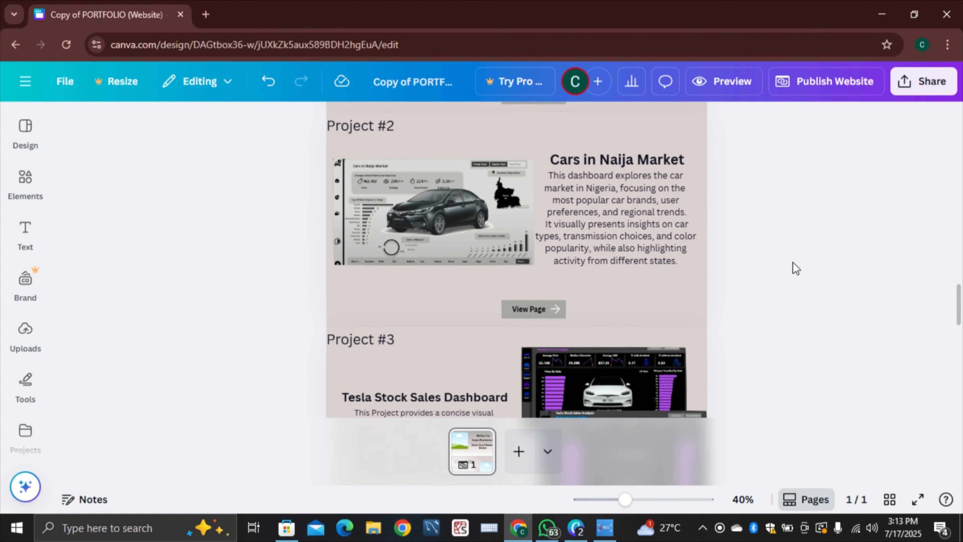
{"action": "scroll", "coordinate": [792, 262], "scroll_direction": "up", "scroll_amount": 2}
{"action": "scroll", "coordinate": [792, 262], "scroll_direction": "up", "scroll_amount": 3}
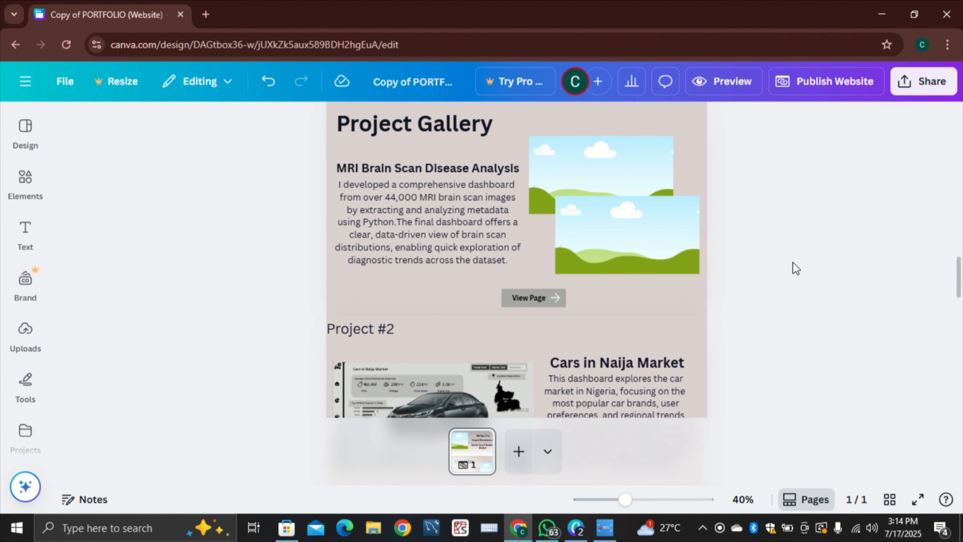
Examine the MRI project's description and its two empty image frames, including the options of the upper frame
{"action": "left_click", "coordinate": [409, 197]}
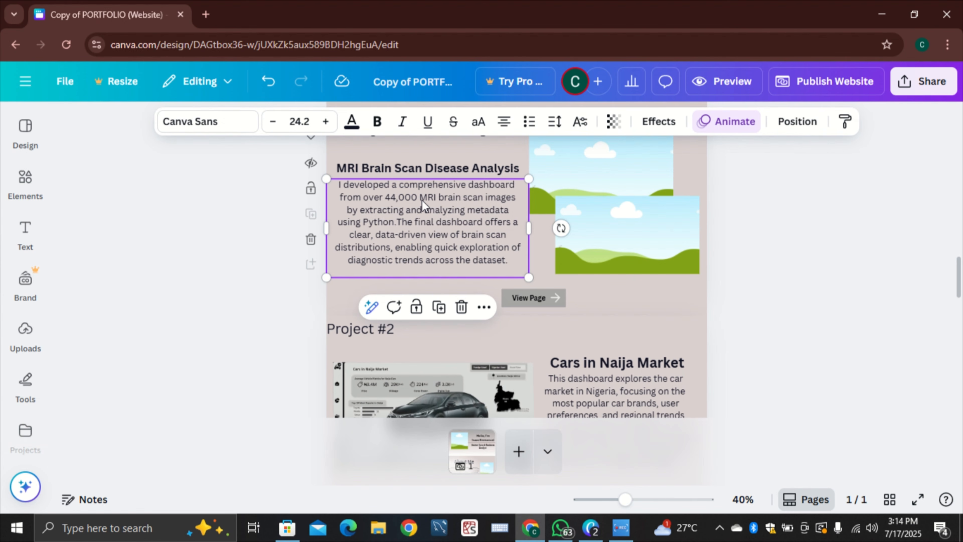
{"action": "left_click", "coordinate": [558, 166]}
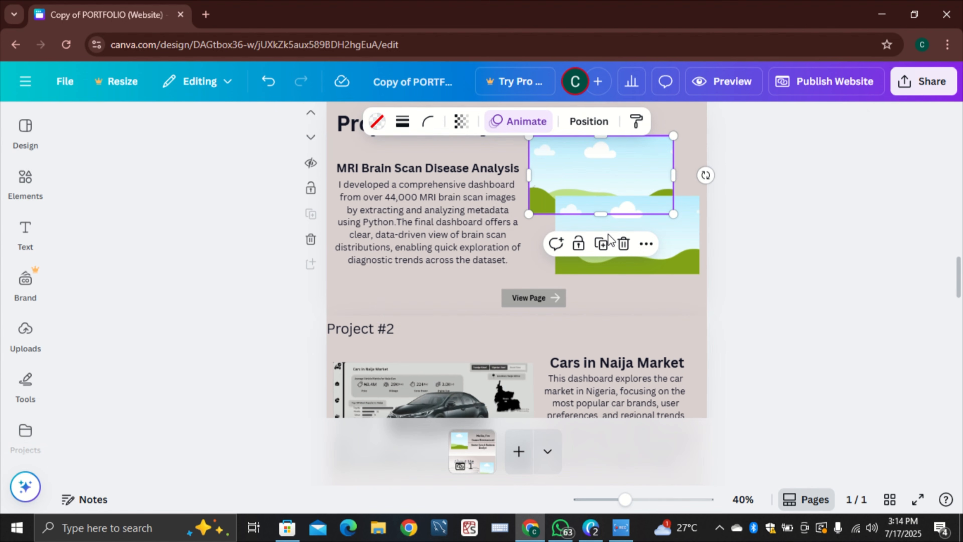
{"action": "left_click", "coordinate": [645, 243]}
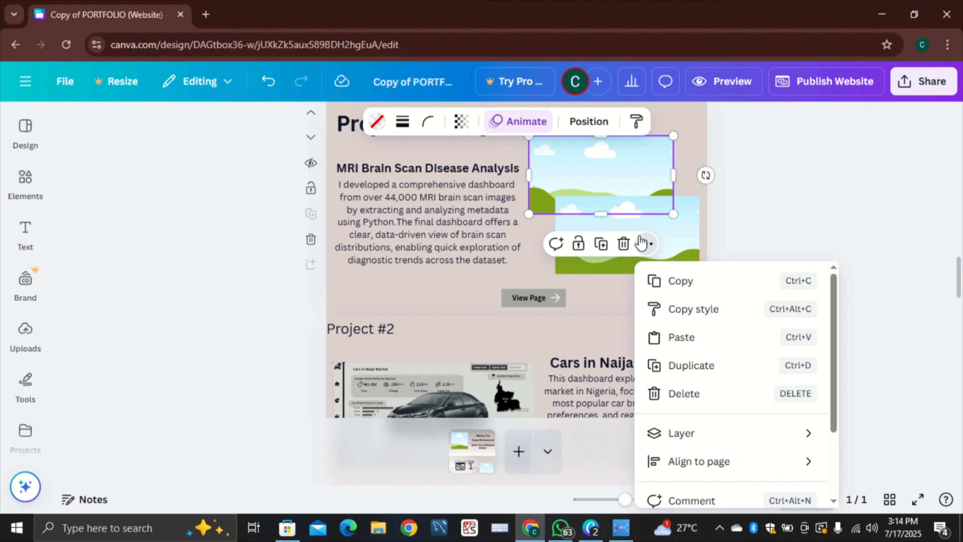
{"action": "left_click", "coordinate": [667, 238]}
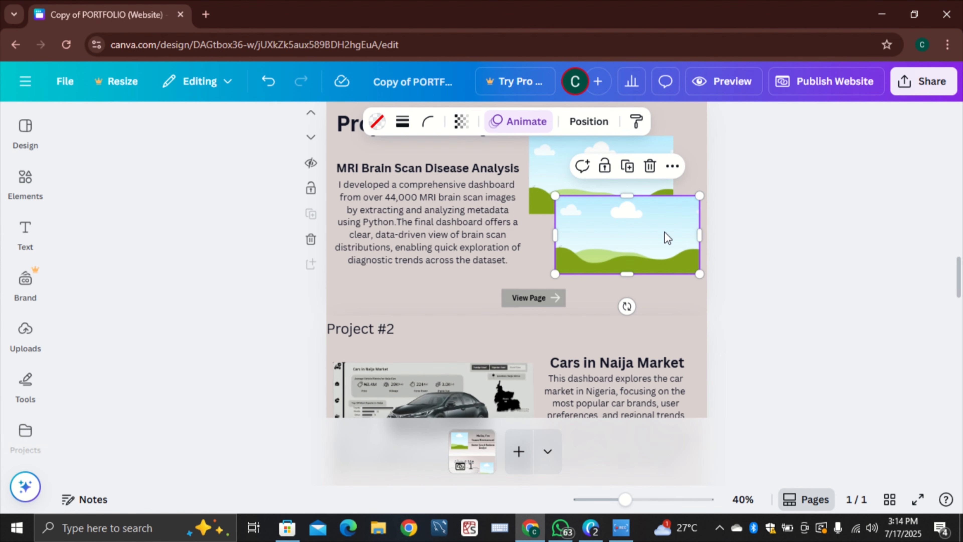
Preview the website in desktop view and look through it from the introduction to the contact section
{"action": "scroll", "coordinate": [828, 258], "scroll_direction": "down", "scroll_amount": 5}
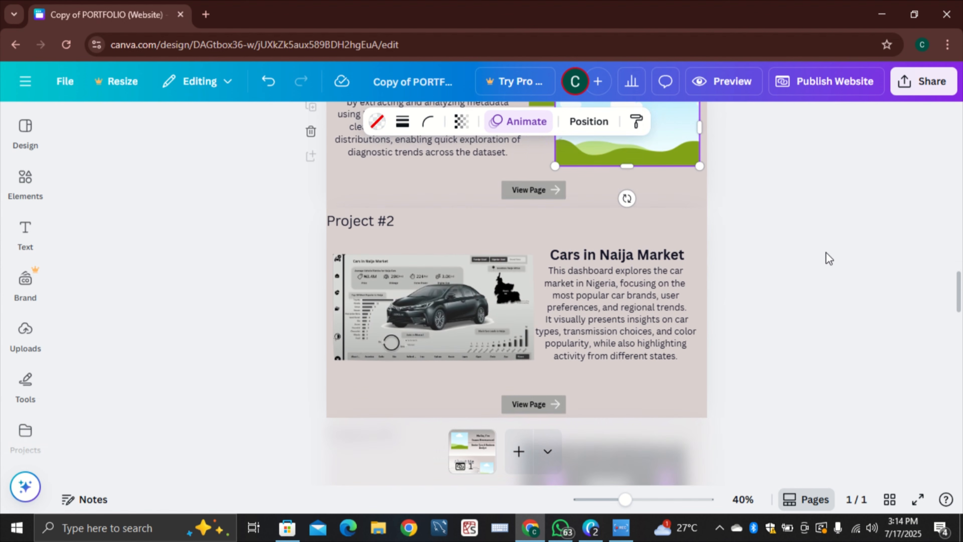
{"action": "scroll", "coordinate": [828, 258], "scroll_direction": "up", "scroll_amount": 10}
{"action": "scroll", "coordinate": [827, 258], "scroll_direction": "up", "scroll_amount": 3}
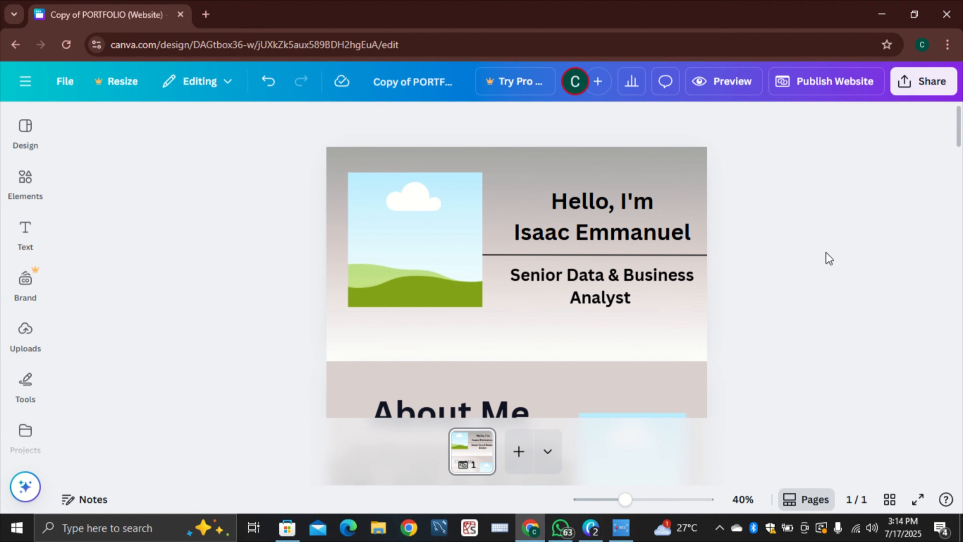
{"action": "left_click", "coordinate": [721, 85]}
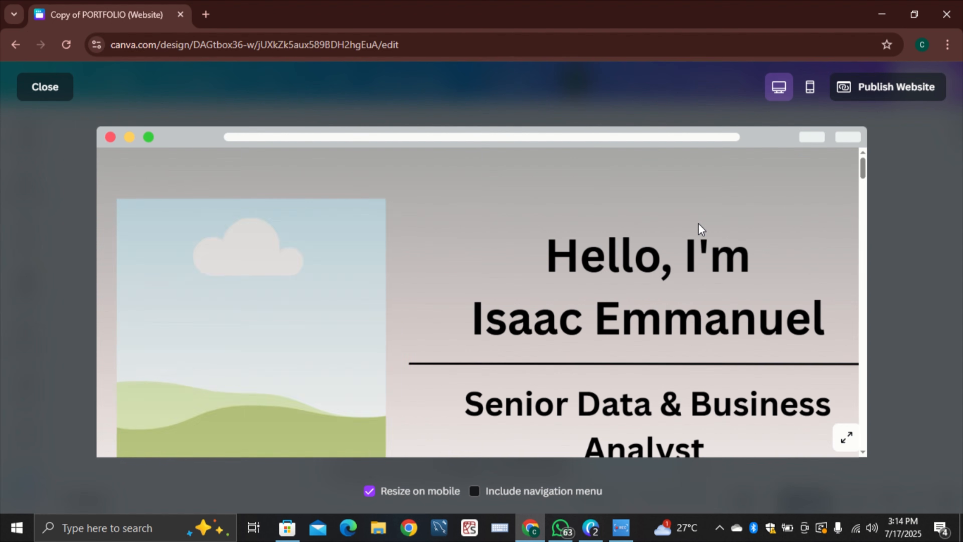
{"action": "scroll", "coordinate": [680, 328], "scroll_direction": "down", "scroll_amount": 2}
{"action": "scroll", "coordinate": [679, 329], "scroll_direction": "down", "scroll_amount": 5}
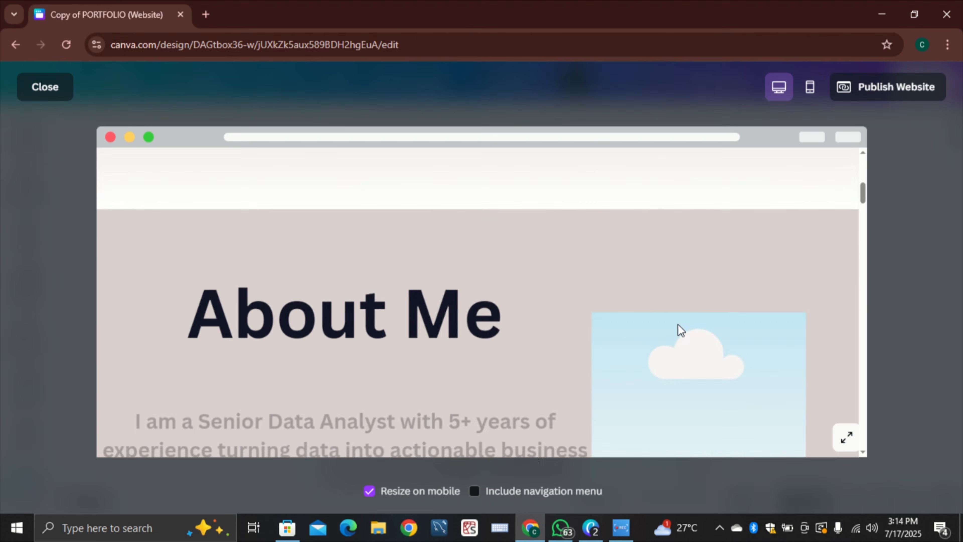
{"action": "scroll", "coordinate": [681, 329], "scroll_direction": "down", "scroll_amount": 5}
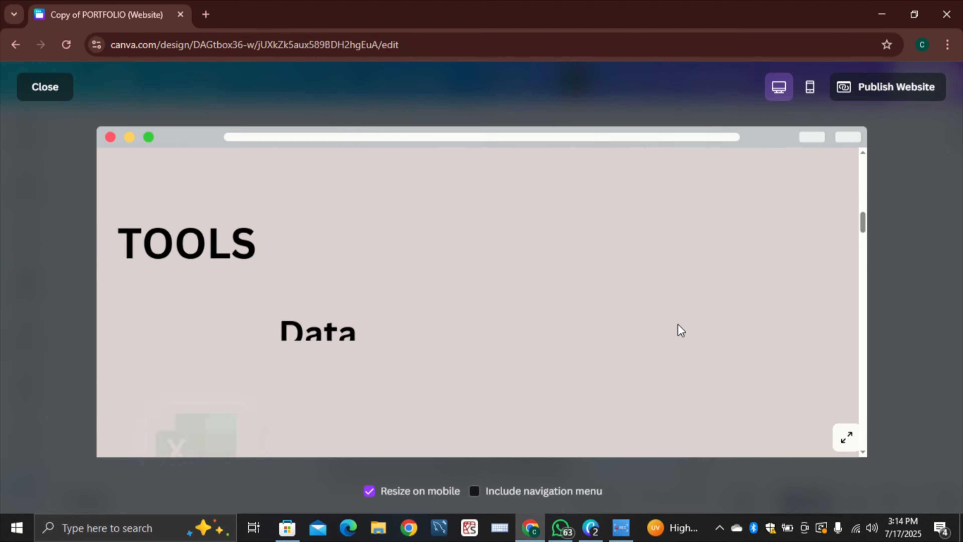
{"action": "scroll", "coordinate": [681, 330], "scroll_direction": "down", "scroll_amount": 5}
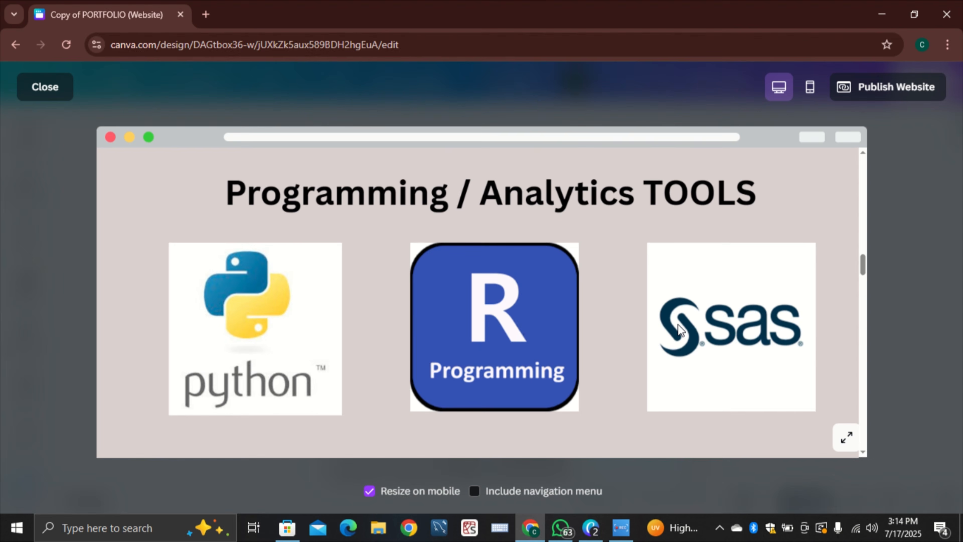
{"action": "scroll", "coordinate": [680, 329], "scroll_direction": "down", "scroll_amount": 5}
{"action": "scroll", "coordinate": [681, 329], "scroll_direction": "down", "scroll_amount": 5}
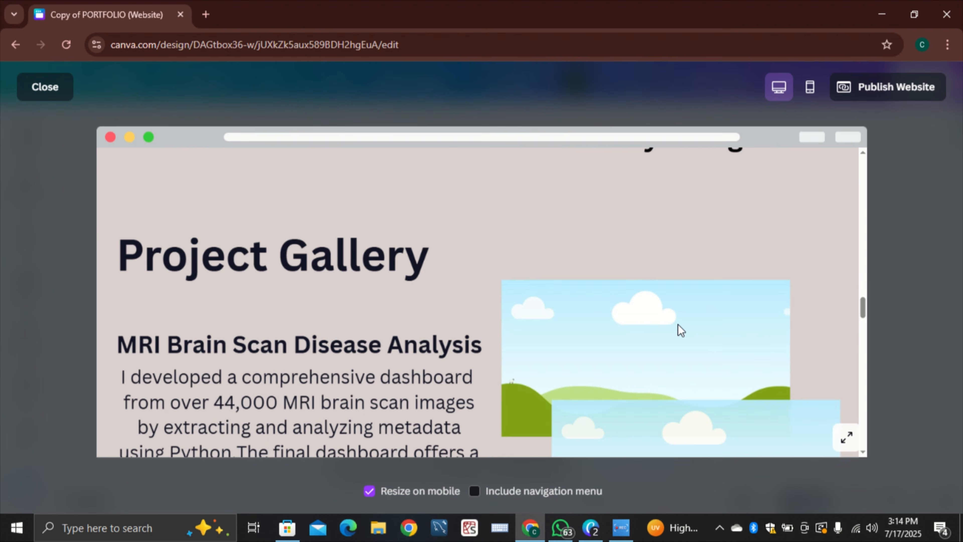
{"action": "scroll", "coordinate": [681, 329], "scroll_direction": "down", "scroll_amount": 5}
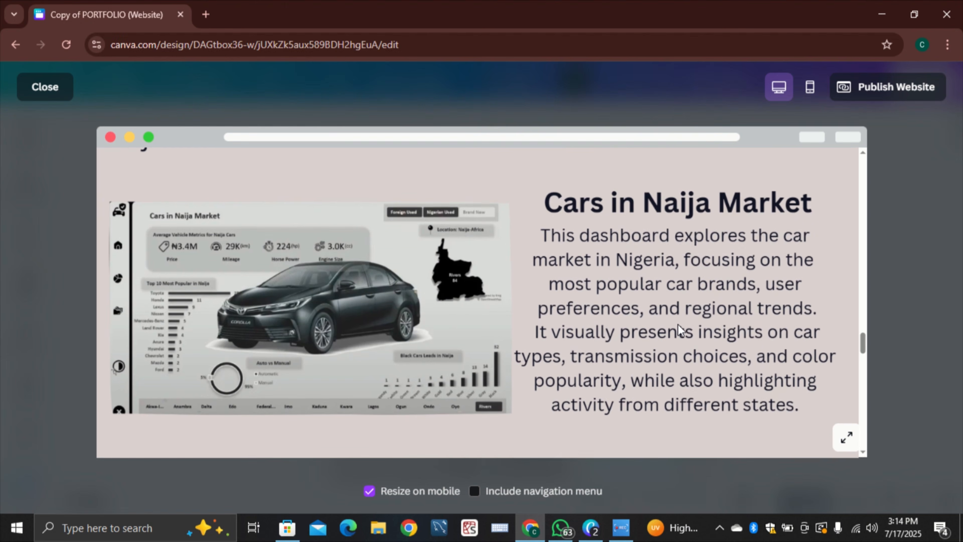
{"action": "scroll", "coordinate": [680, 329], "scroll_direction": "down", "scroll_amount": 5}
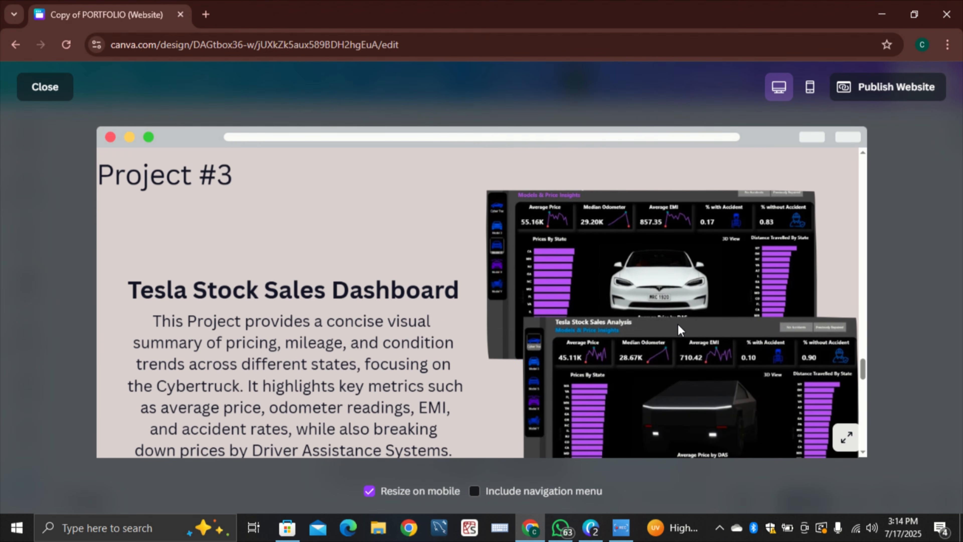
{"action": "scroll", "coordinate": [681, 330], "scroll_direction": "down", "scroll_amount": 5}
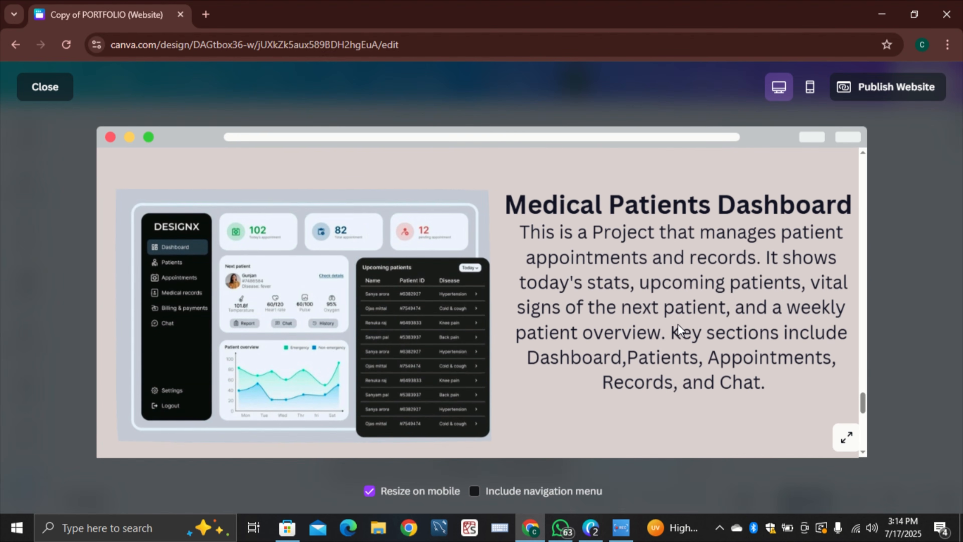
{"action": "scroll", "coordinate": [681, 329], "scroll_direction": "down", "scroll_amount": 5}
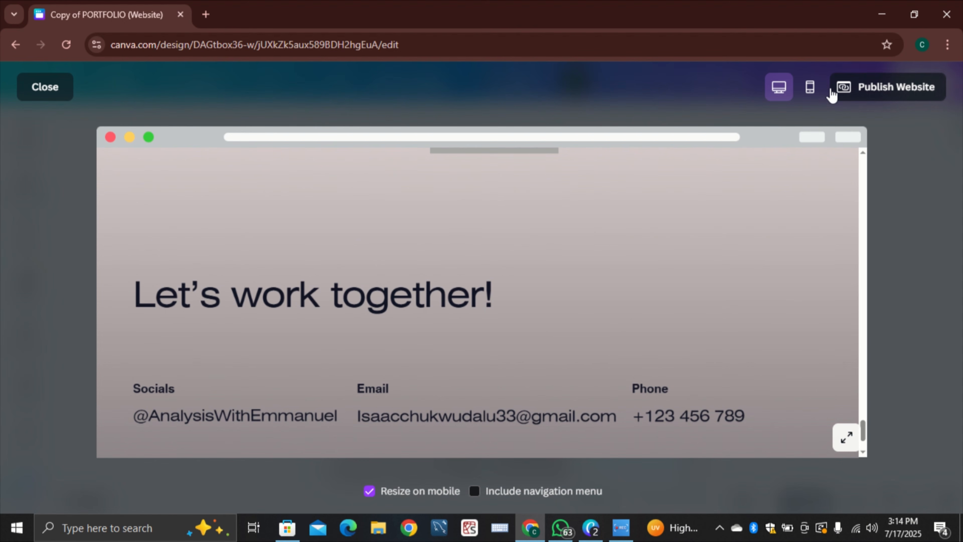
Check the mobile preview down to the Tesla Stock Sales Dashboard and back up to Technical Skills, and close the preview
{"action": "left_click", "coordinate": [809, 87]}
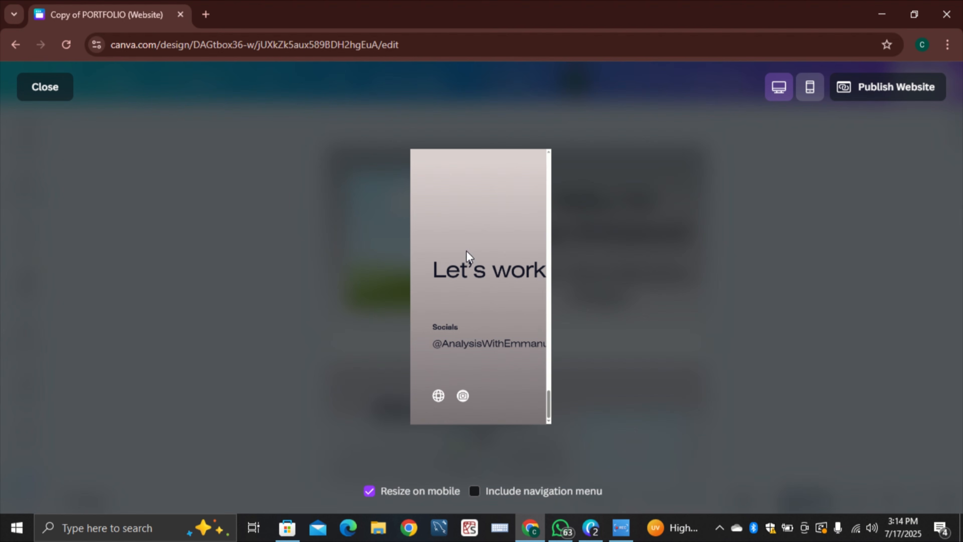
{"action": "scroll", "coordinate": [469, 256], "scroll_direction": "down", "scroll_amount": 5}
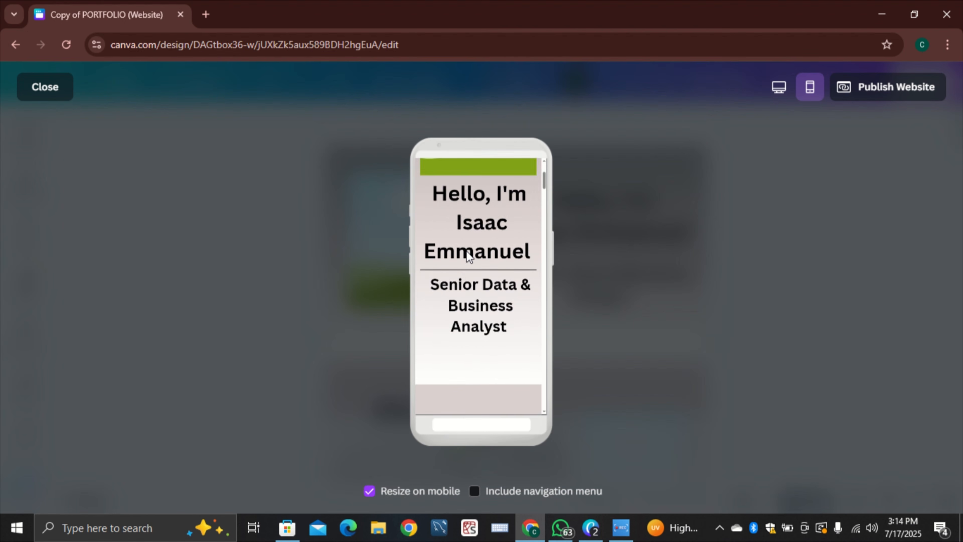
{"action": "scroll", "coordinate": [469, 256], "scroll_direction": "down", "scroll_amount": 15}
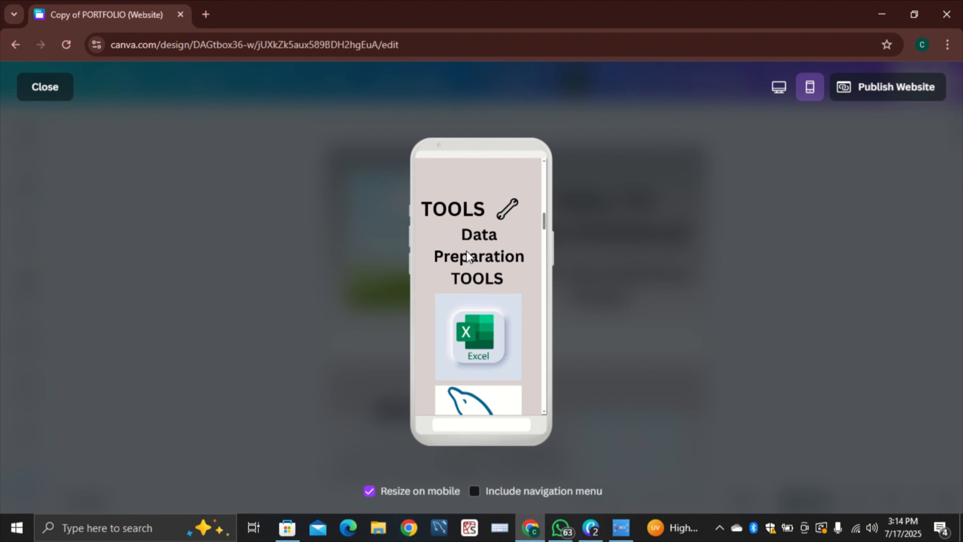
{"action": "scroll", "coordinate": [468, 256], "scroll_direction": "down", "scroll_amount": 15}
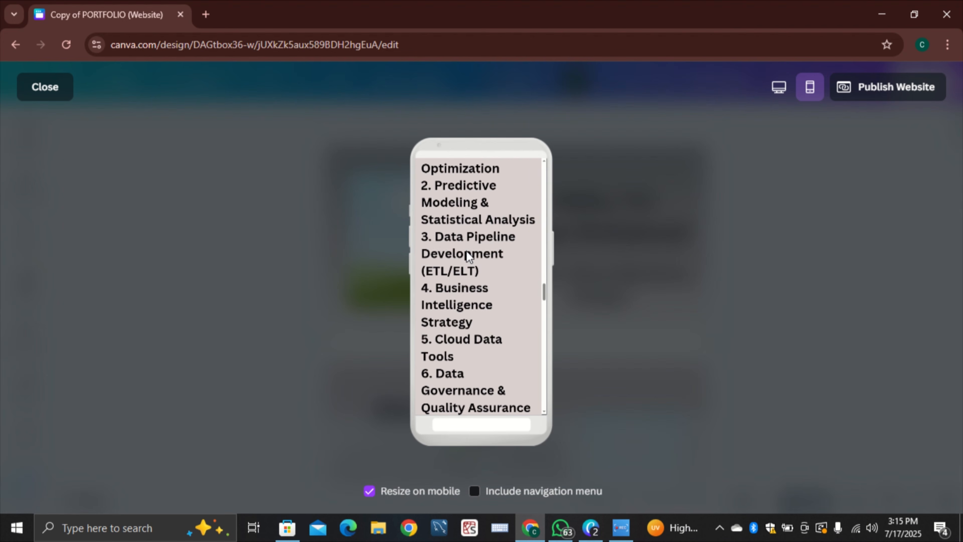
{"action": "scroll", "coordinate": [467, 251], "scroll_direction": "down", "scroll_amount": 7}
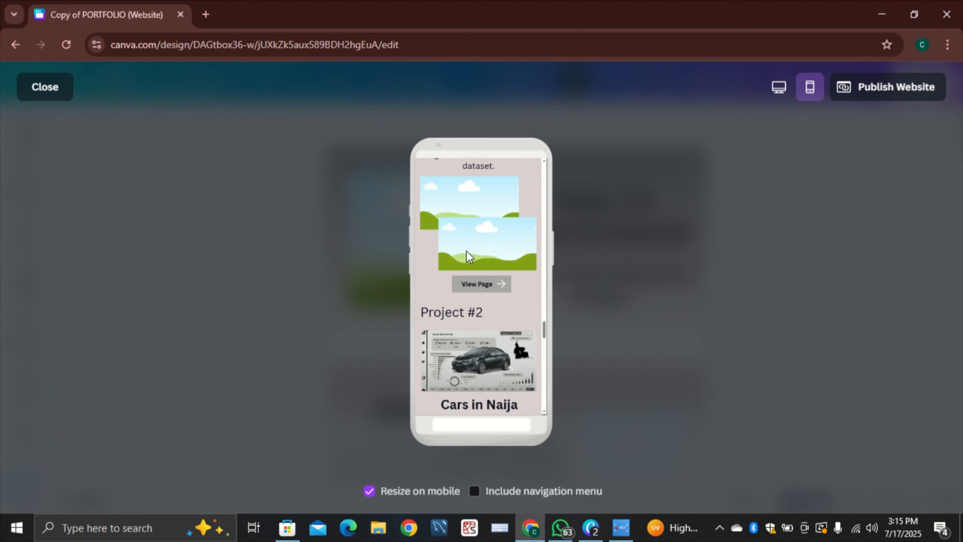
{"action": "scroll", "coordinate": [511, 295], "scroll_direction": "down", "scroll_amount": 3}
{"action": "scroll", "coordinate": [512, 294], "scroll_direction": "down", "scroll_amount": 4}
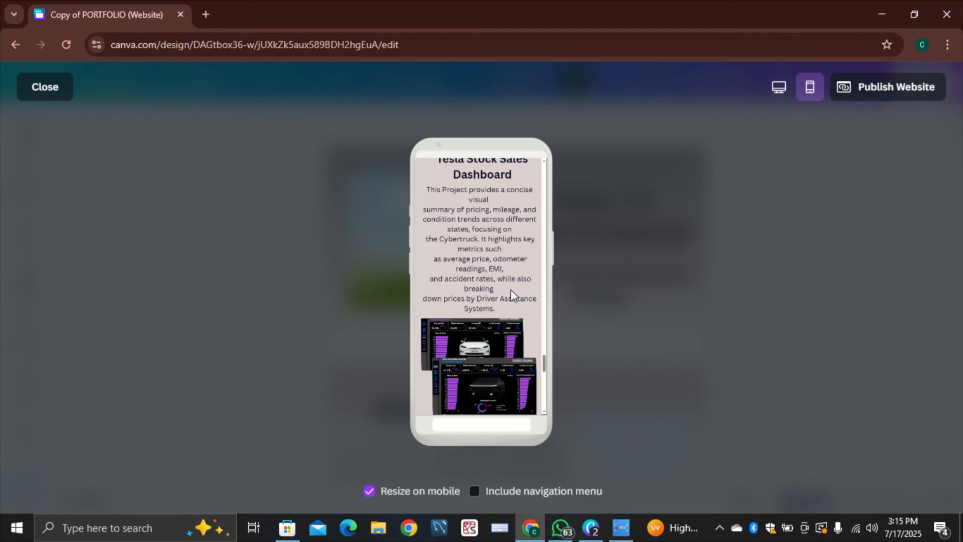
{"action": "scroll", "coordinate": [512, 295], "scroll_direction": "up", "scroll_amount": 10}
{"action": "scroll", "coordinate": [510, 289], "scroll_direction": "up", "scroll_amount": 6}
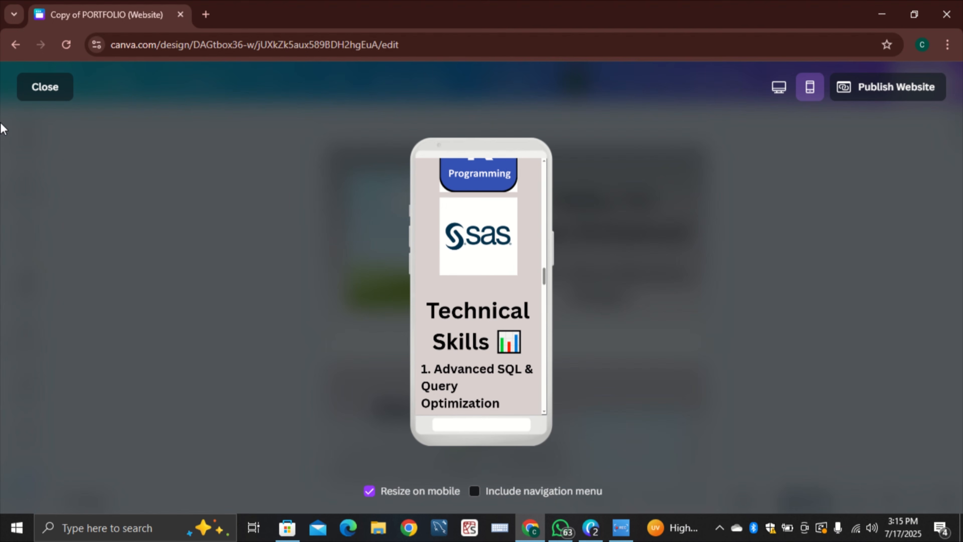
{"action": "left_click", "coordinate": [42, 98]}
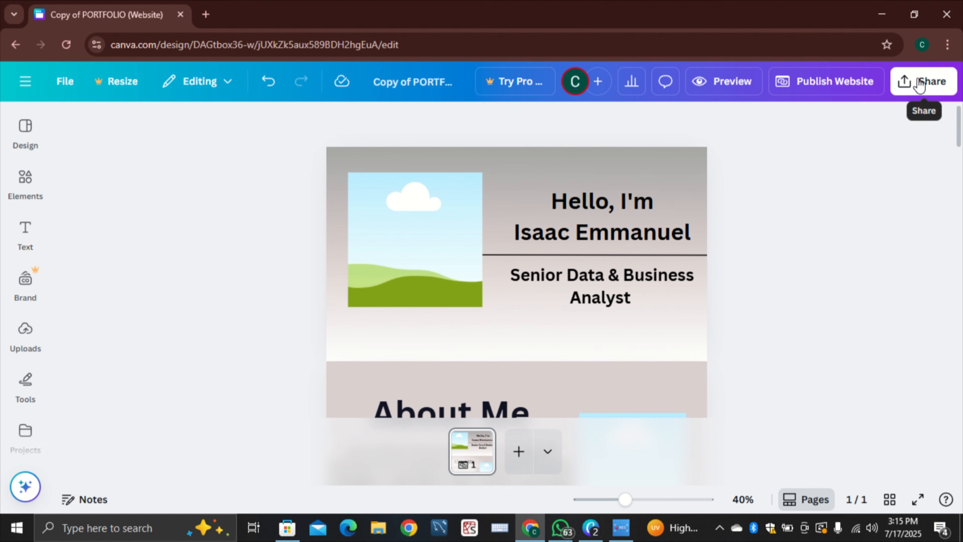
Open the website publishing options and their settings for title, description and visibility
{"action": "left_click", "coordinate": [857, 88]}
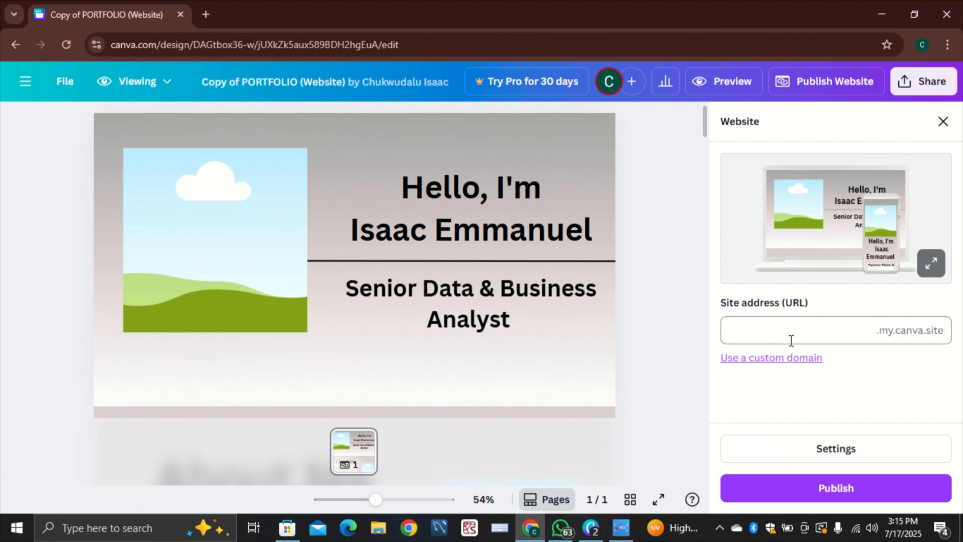
{"action": "left_click", "coordinate": [850, 455]}
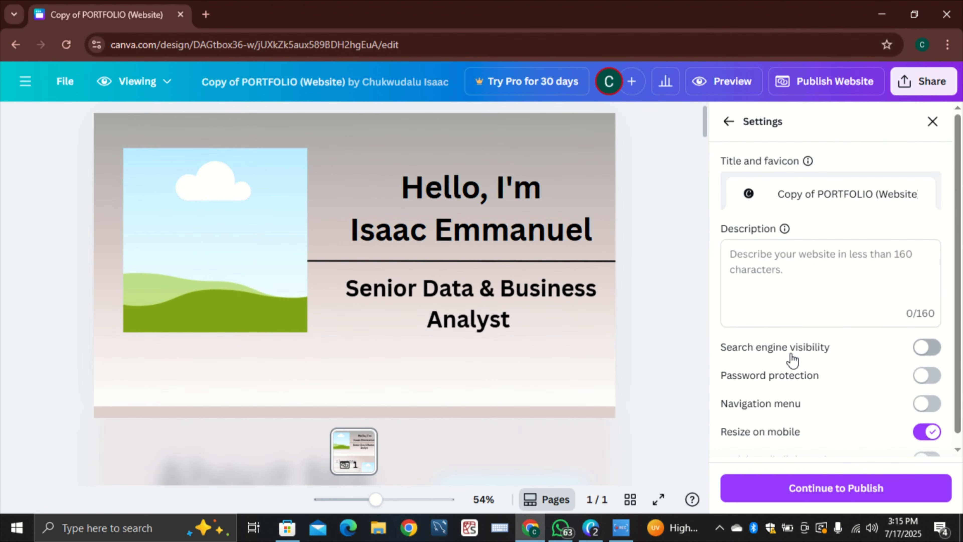